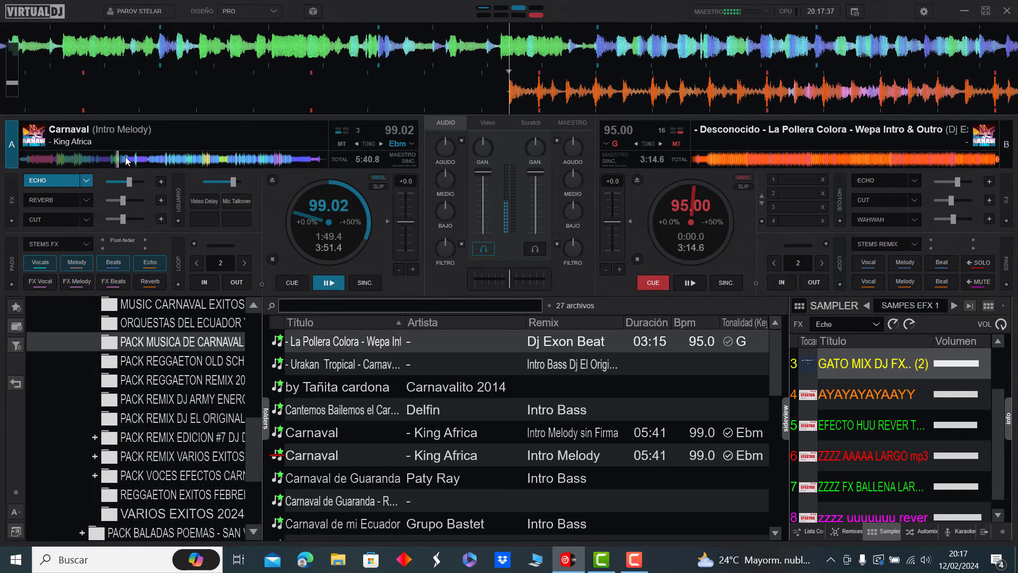
Transition from Carnaval to La Pollera Colora on deck B and load Urakan Tropical - Carnavalito on deck A
{"action": "left_click", "coordinate": [127, 161]}
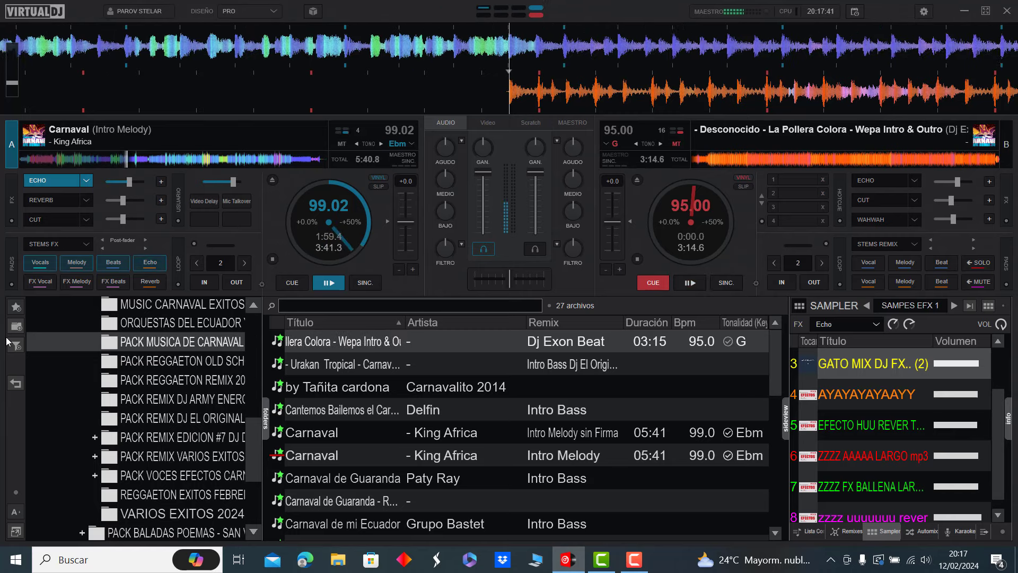
{"action": "key", "text": "space"}
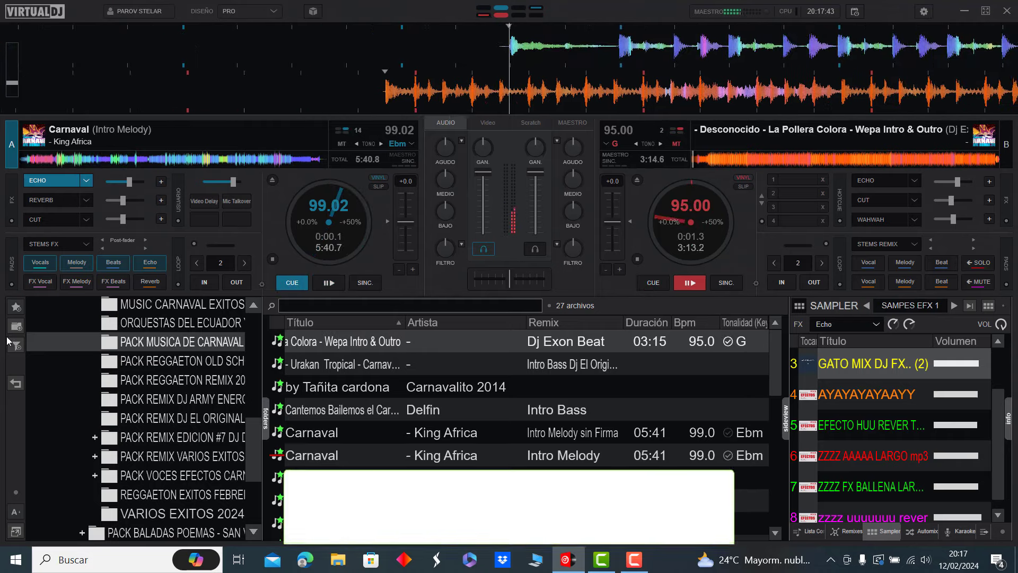
{"action": "double_click", "coordinate": [313, 362]}
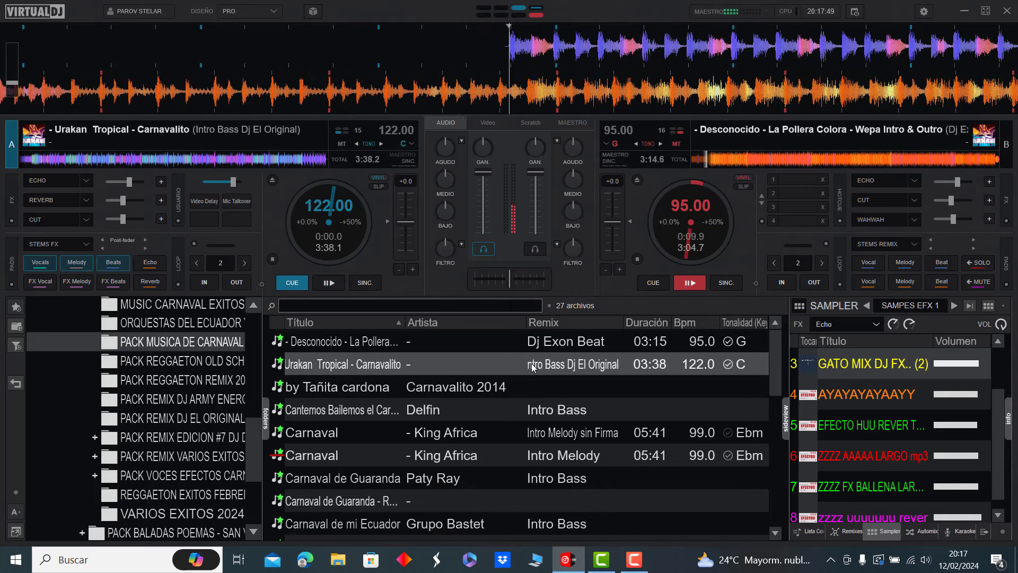
Preview successive passages of La Pollera Colora on deck B, skipping forward to about 2:05
{"action": "left_click", "coordinate": [722, 159]}
{"action": "left_click", "coordinate": [743, 158]}
{"action": "left_click", "coordinate": [745, 158]}
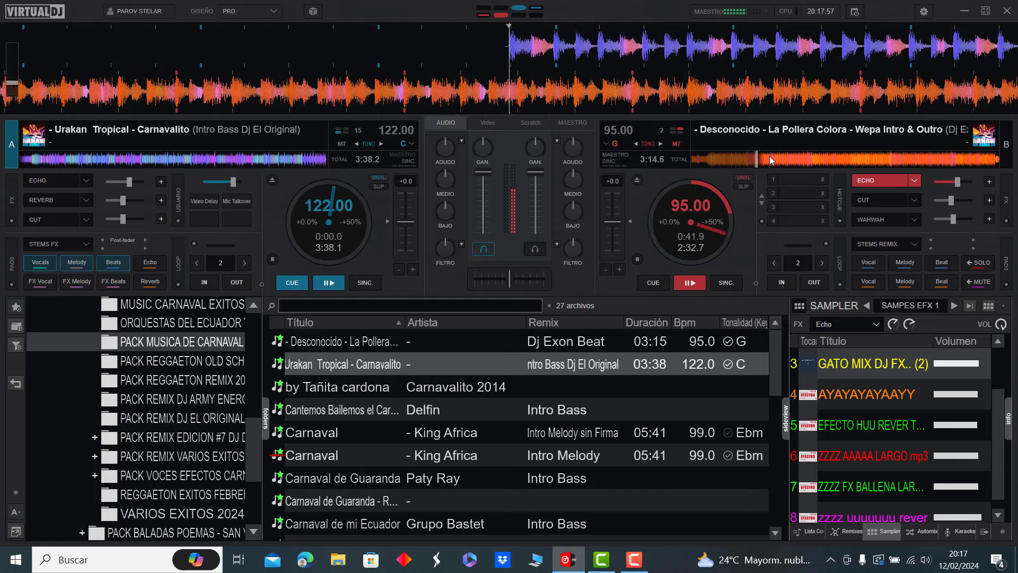
{"action": "left_click", "coordinate": [773, 159]}
{"action": "left_click", "coordinate": [790, 156]}
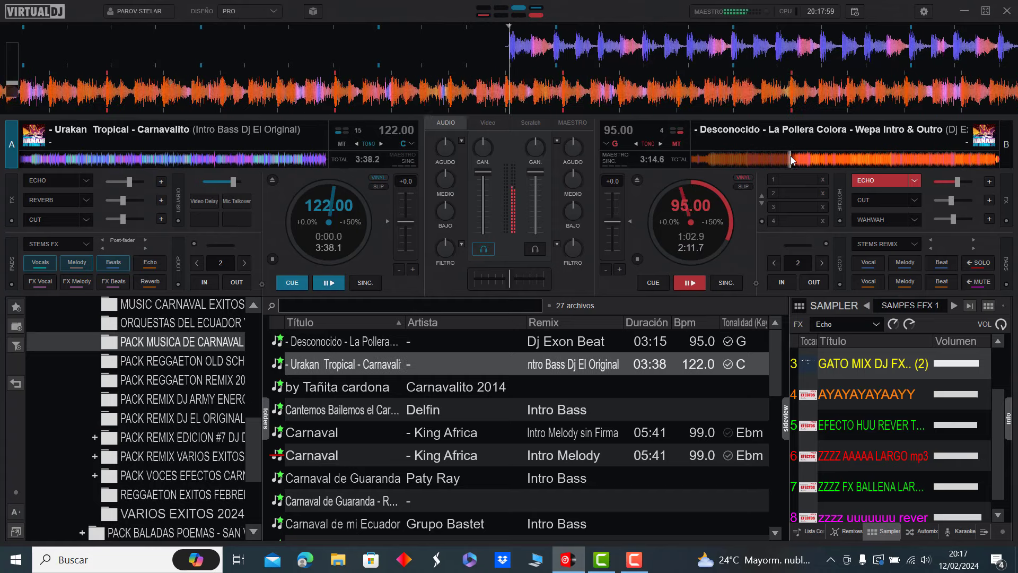
{"action": "left_click", "coordinate": [826, 158]}
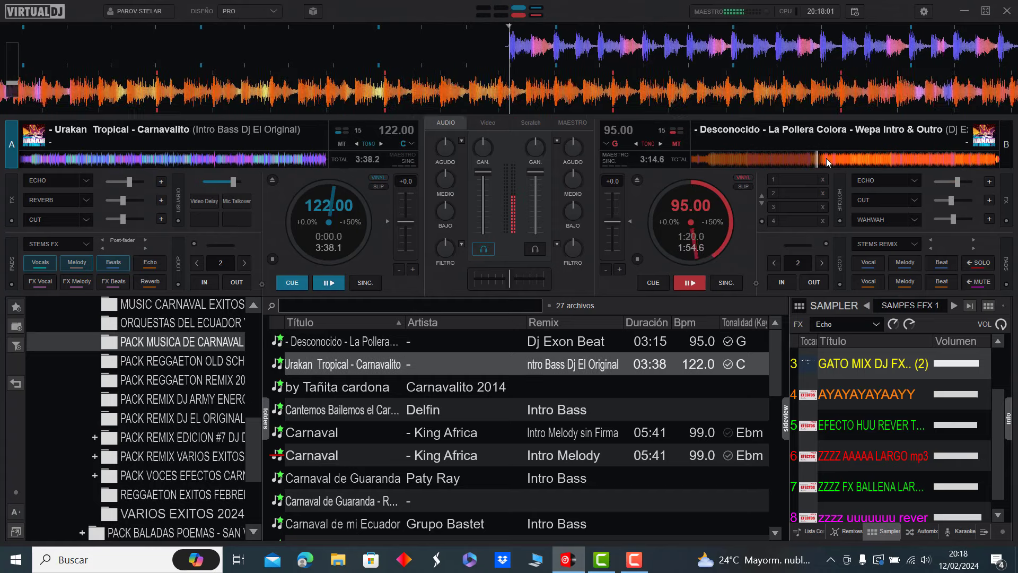
{"action": "left_click", "coordinate": [847, 154]}
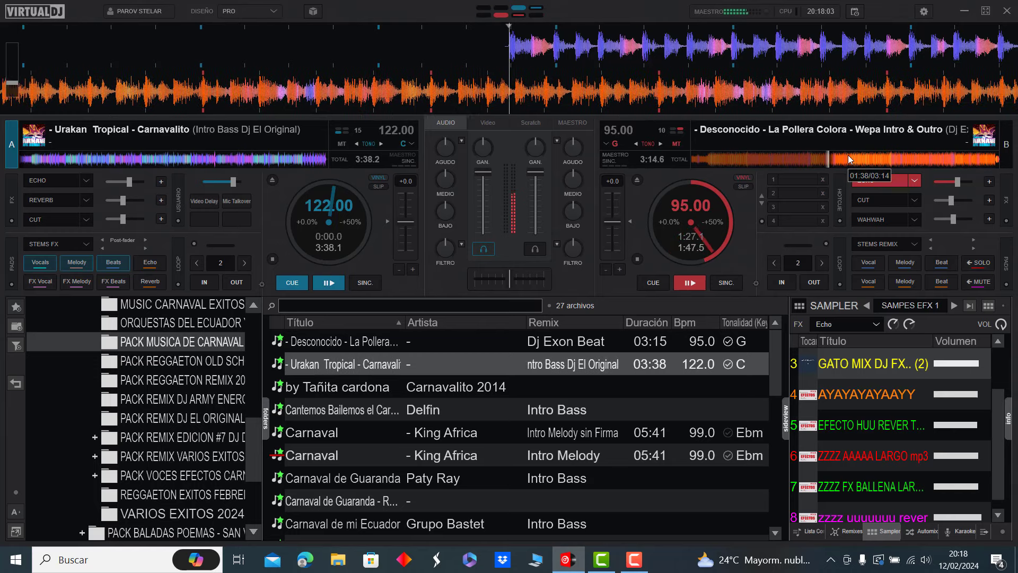
{"action": "left_click", "coordinate": [875, 158]}
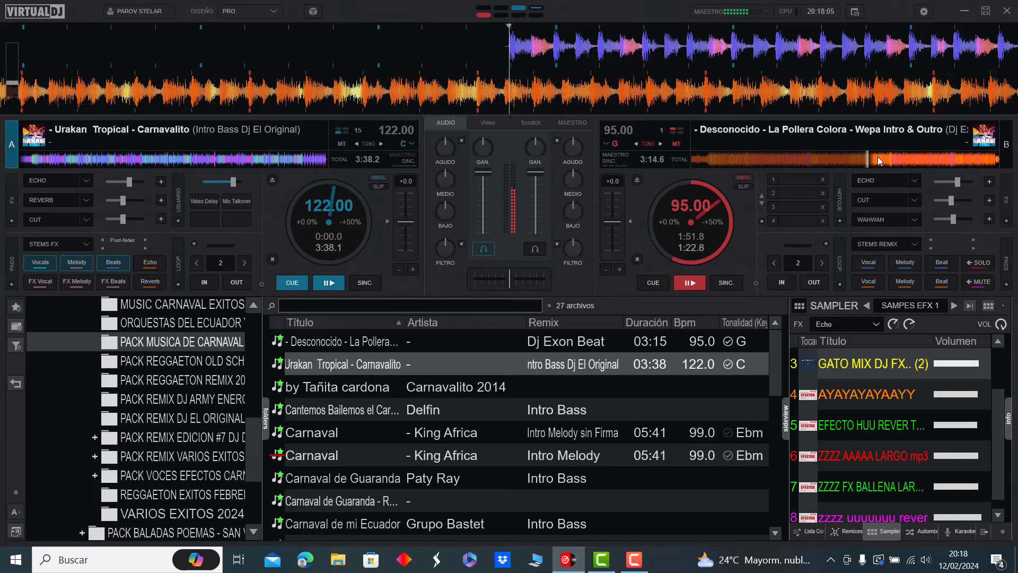
{"action": "left_click", "coordinate": [889, 155]}
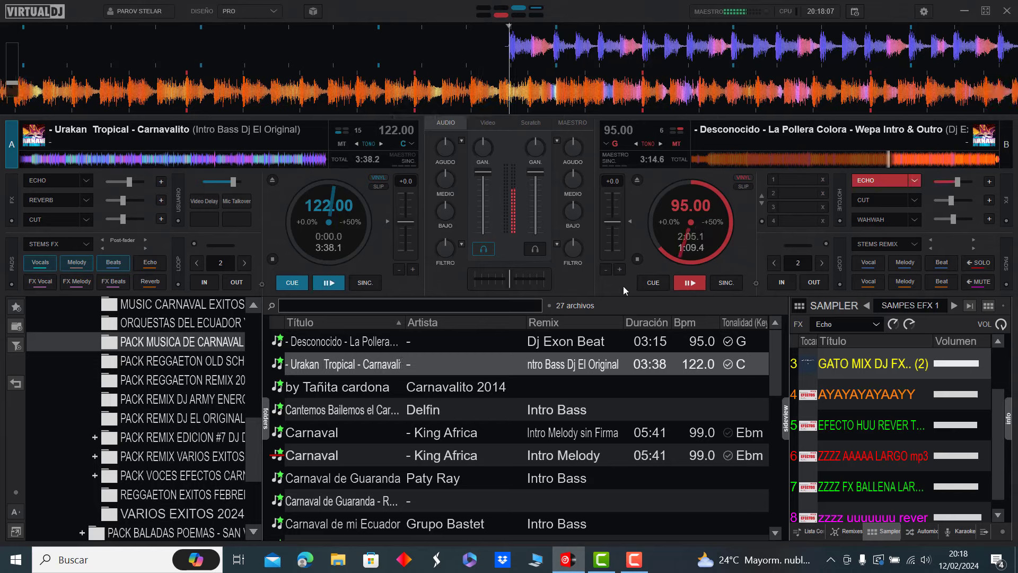
Transition to Urakan Tropical - Carnavalito on deck A and load the Carnavalito 2014 track by Tañita cardona on deck B
{"action": "key", "text": "space"}
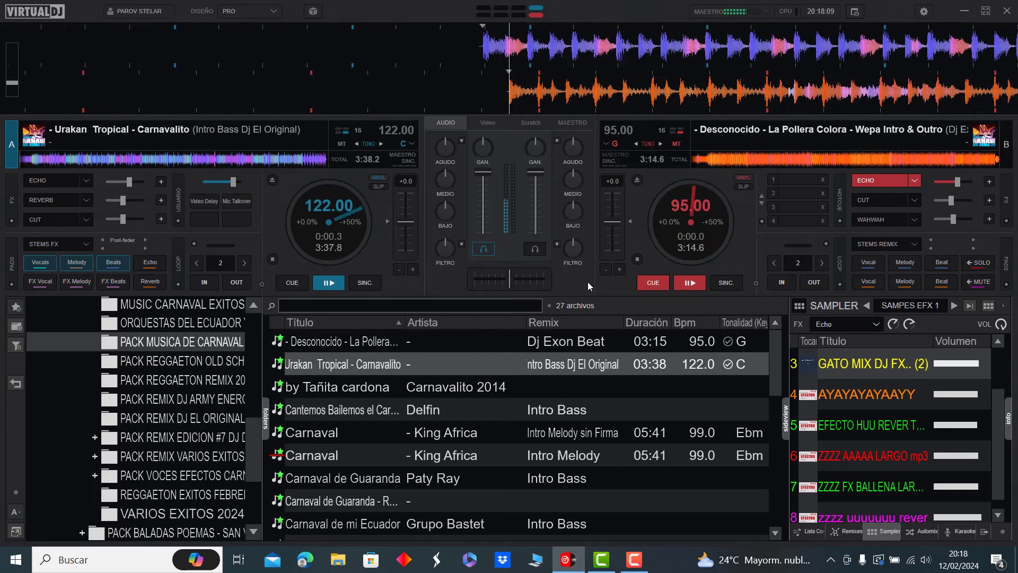
{"action": "double_click", "coordinate": [405, 387]}
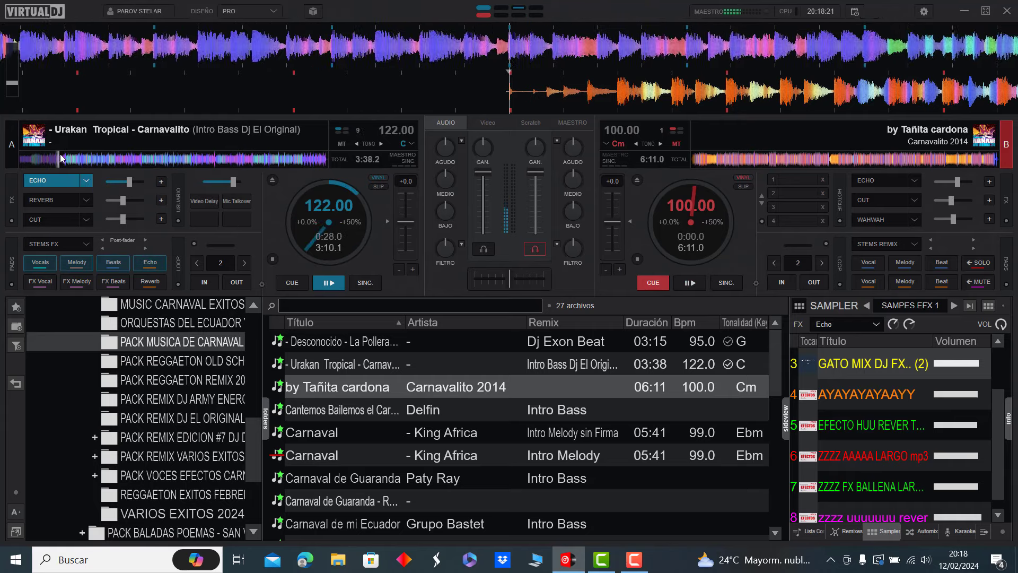
Skip ahead in Urakan Tropical, transition to by Tañita cardona on deck B, and load Cantemos Bailemos el Carnaval on deck A
{"action": "left_click", "coordinate": [65, 159]}
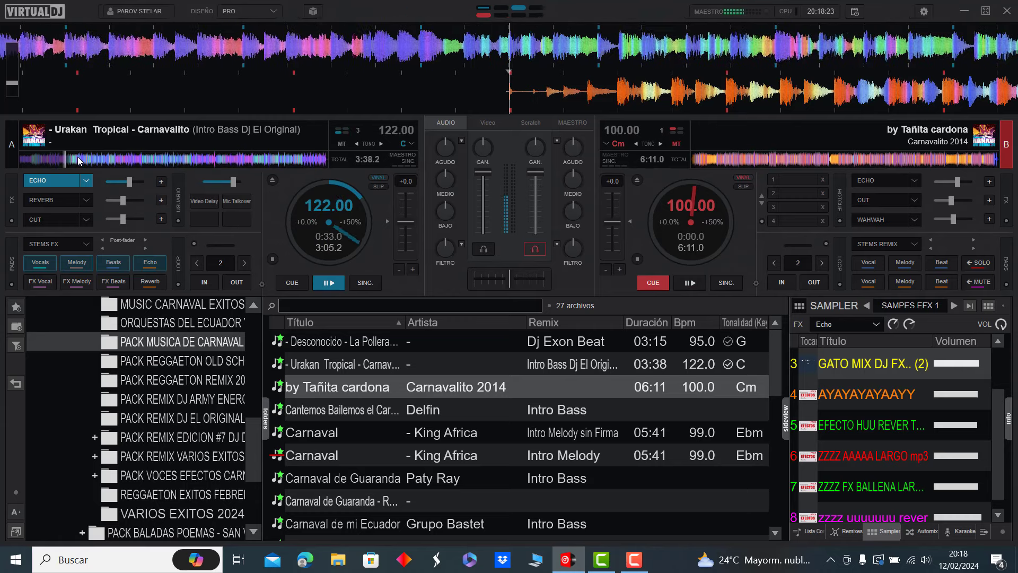
{"action": "left_click", "coordinate": [78, 159]}
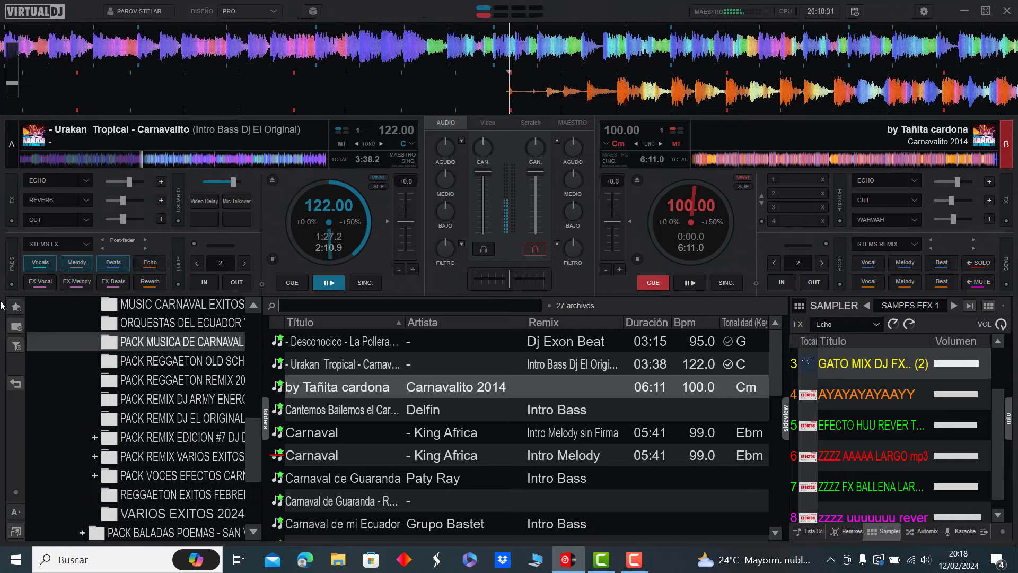
{"action": "key", "text": "space"}
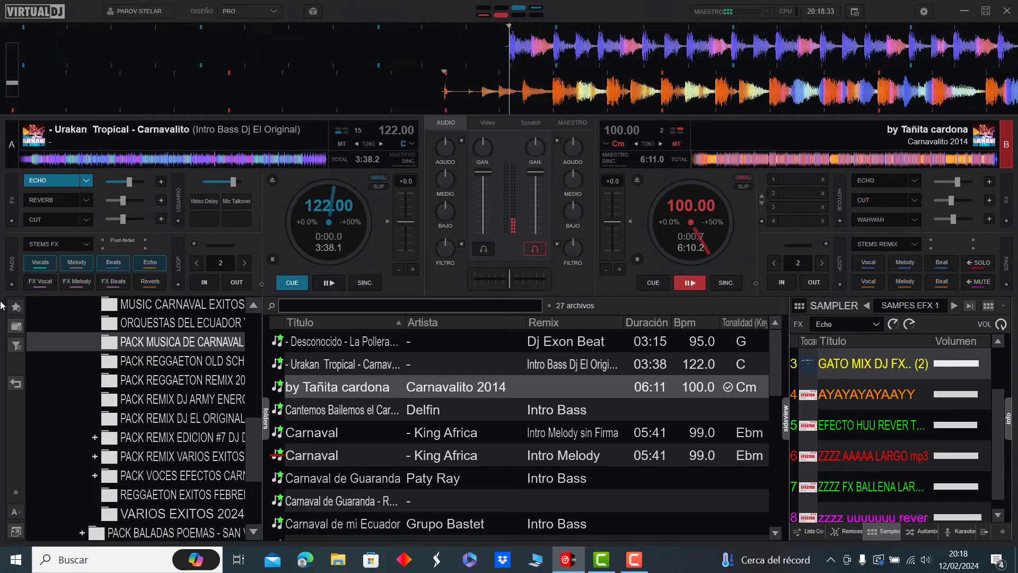
{"action": "double_click", "coordinate": [333, 404]}
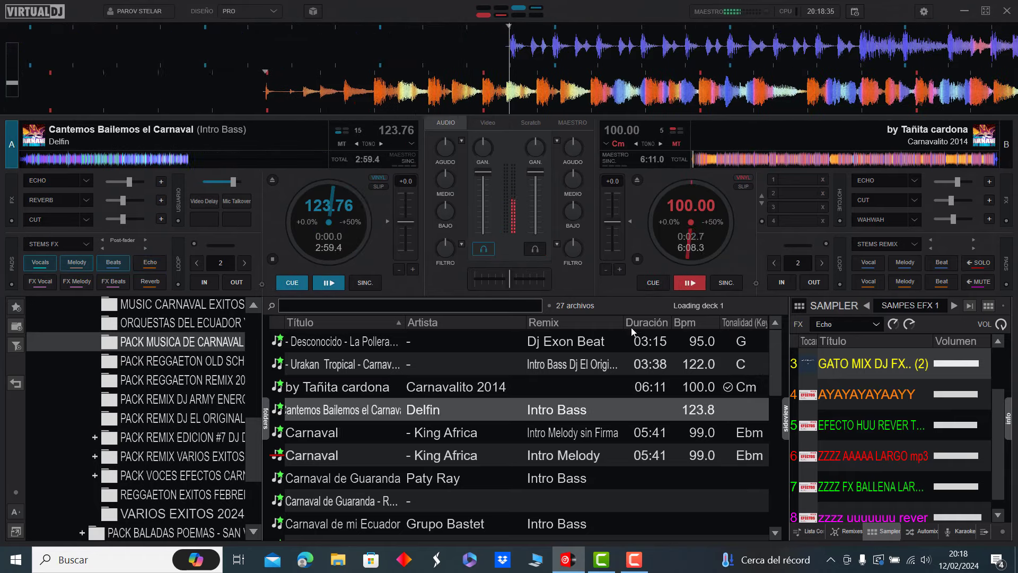
Preview successive passages of by Tañita cardona on deck B, skipping forward to about 2:40
{"action": "left_click", "coordinate": [700, 163]}
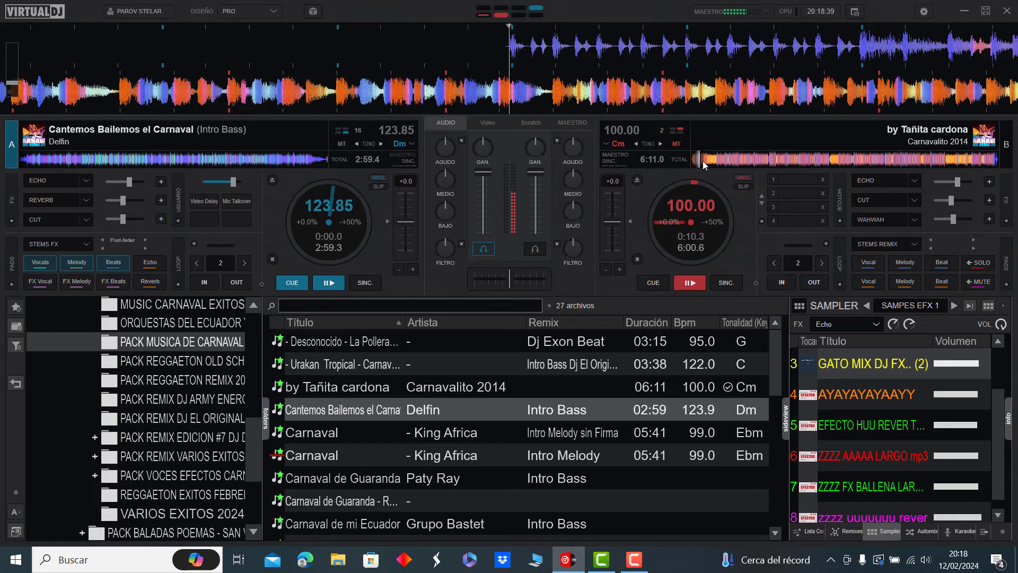
{"action": "left_click", "coordinate": [711, 160]}
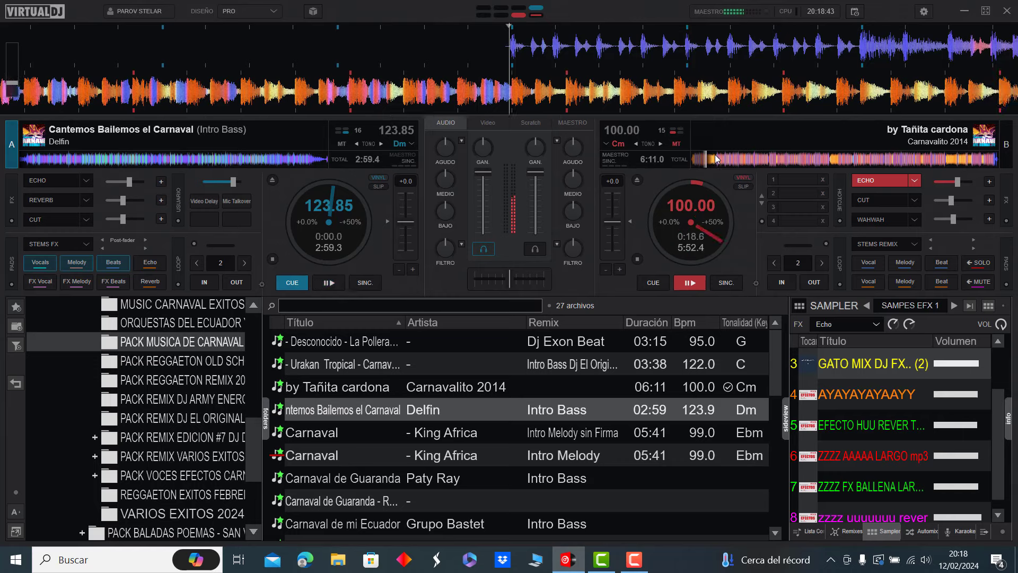
{"action": "left_click", "coordinate": [715, 159]}
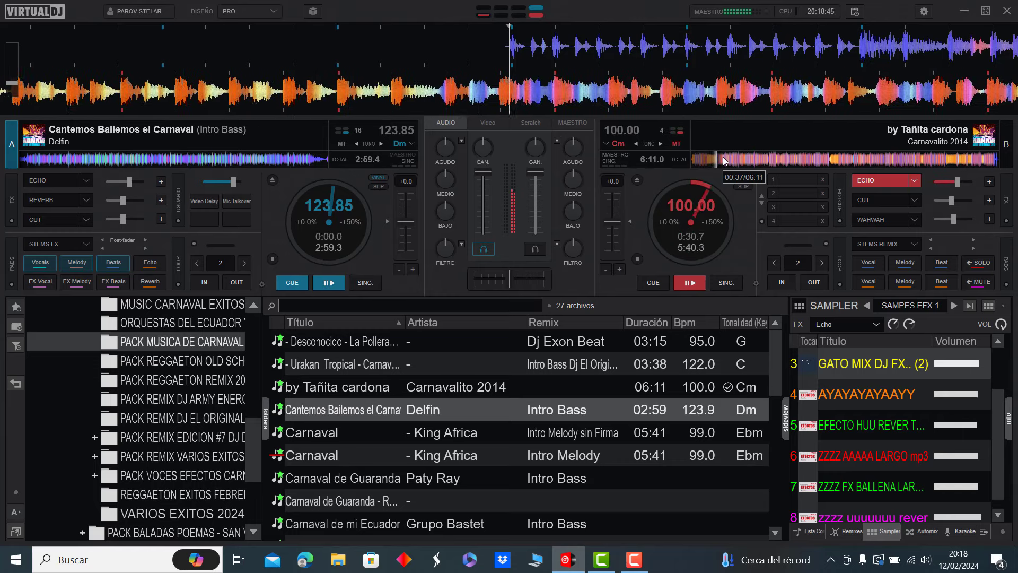
{"action": "left_click", "coordinate": [724, 159]}
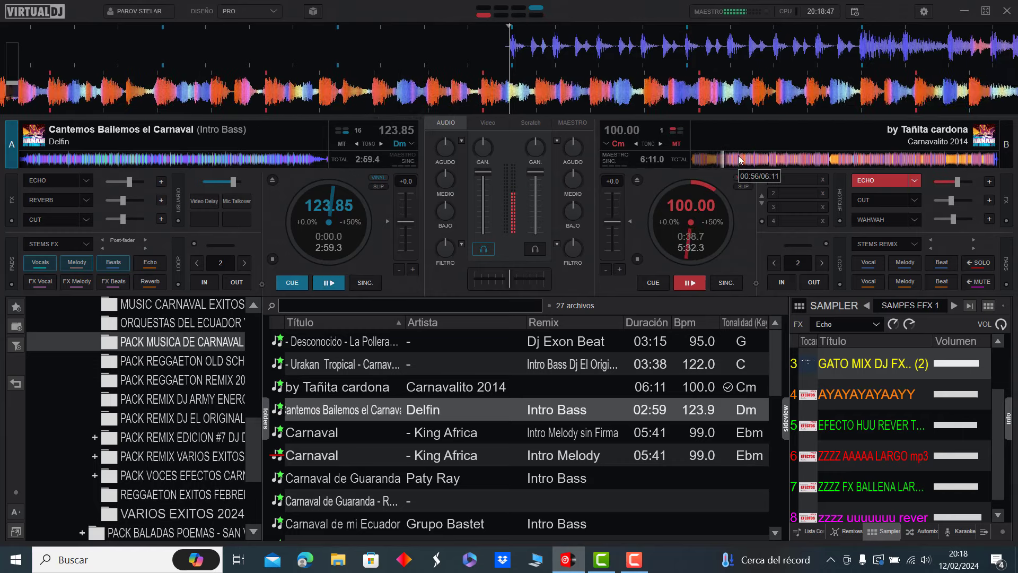
{"action": "left_click", "coordinate": [752, 160]}
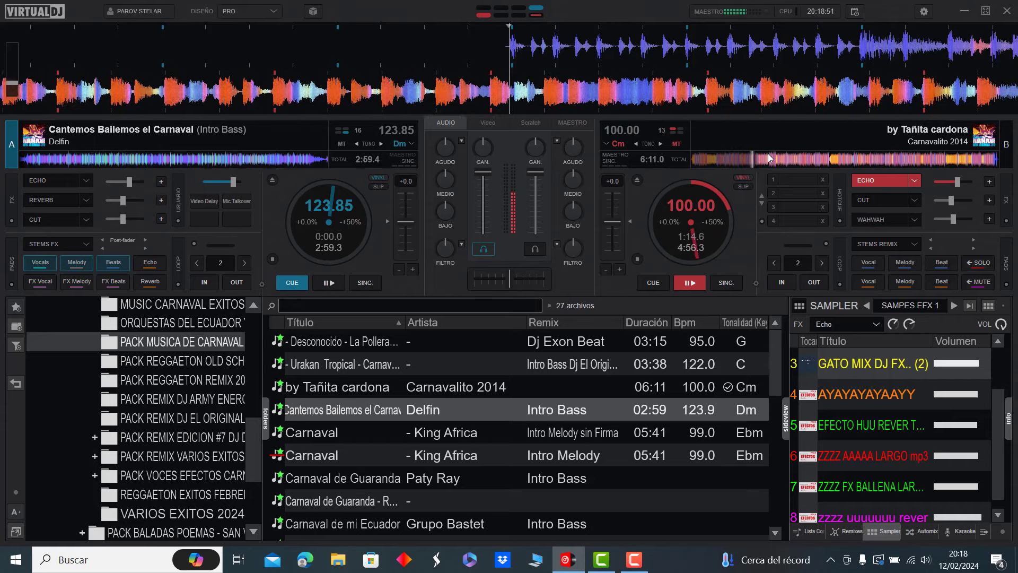
{"action": "left_click", "coordinate": [767, 159]}
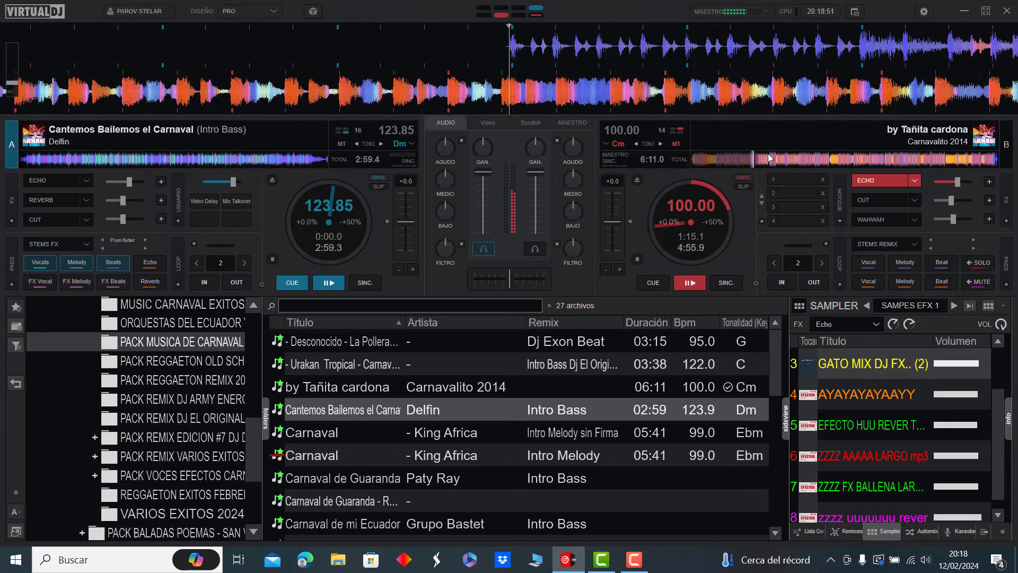
{"action": "left_click", "coordinate": [776, 159]}
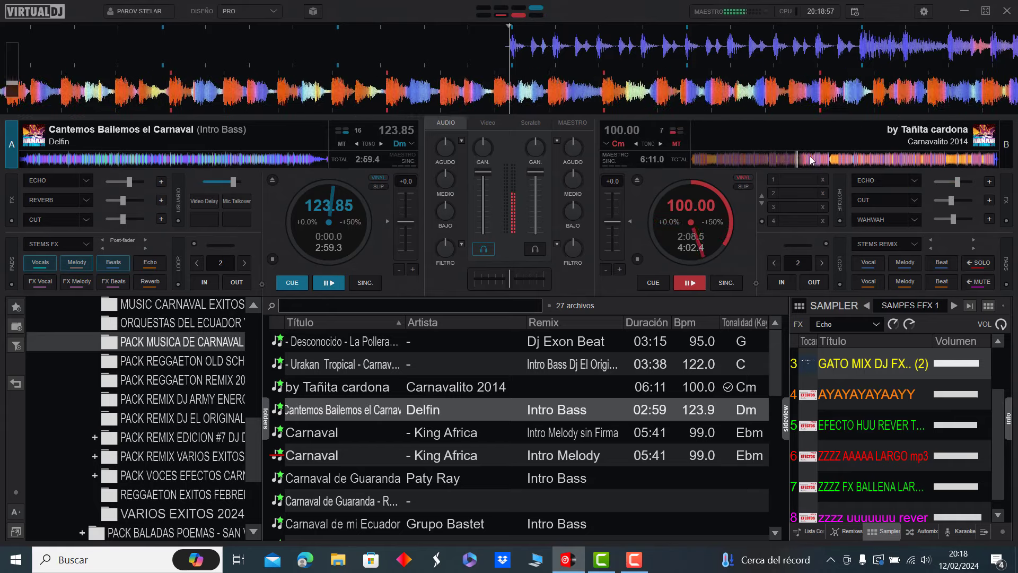
{"action": "left_click", "coordinate": [810, 159]}
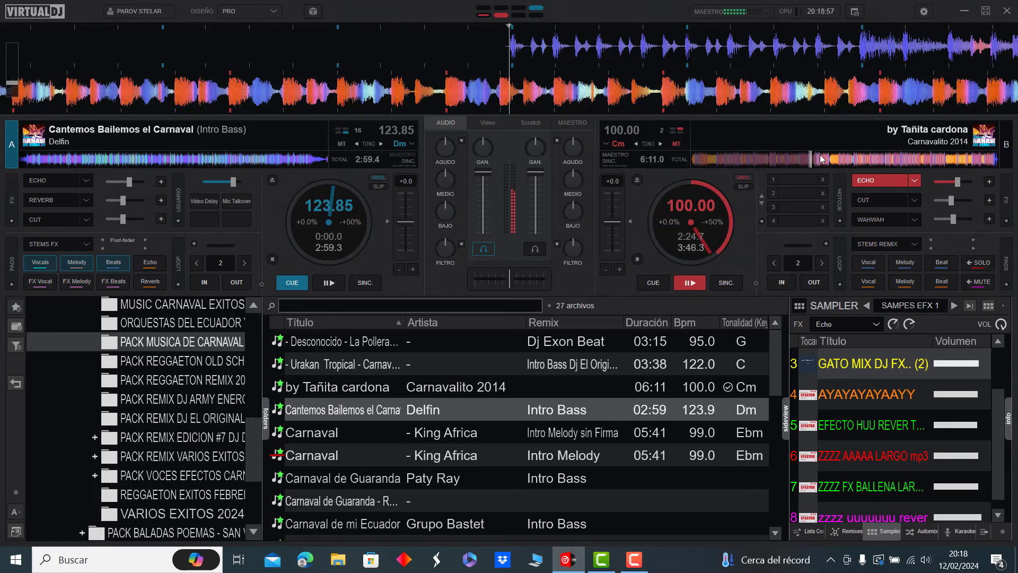
{"action": "left_click", "coordinate": [825, 158]}
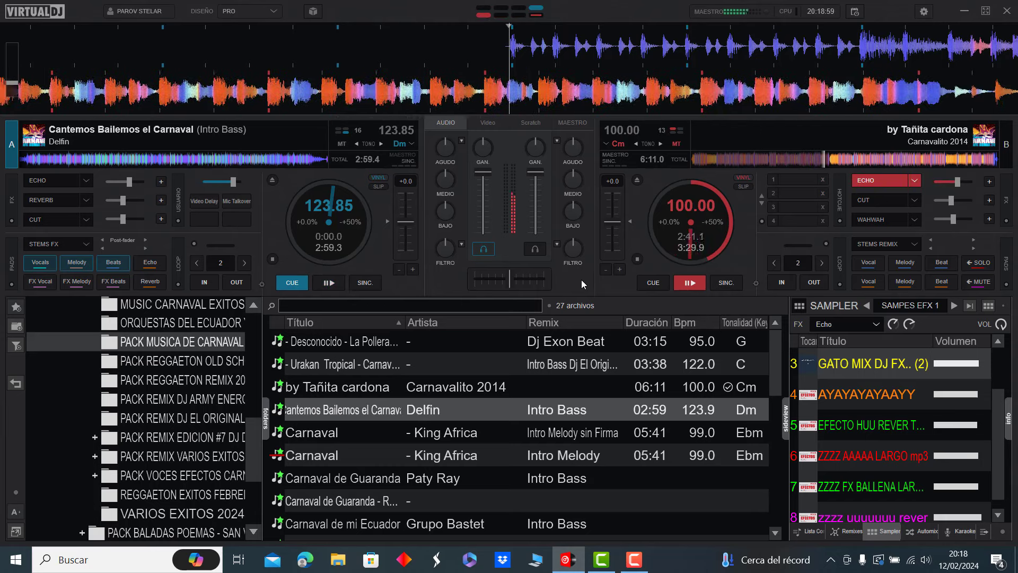
Transition to Cantemos Bailemos el Carnaval on deck A and load Carnaval de Guaranda (Intro Bass) by Paty Ray on deck B
{"action": "key", "text": "e"}
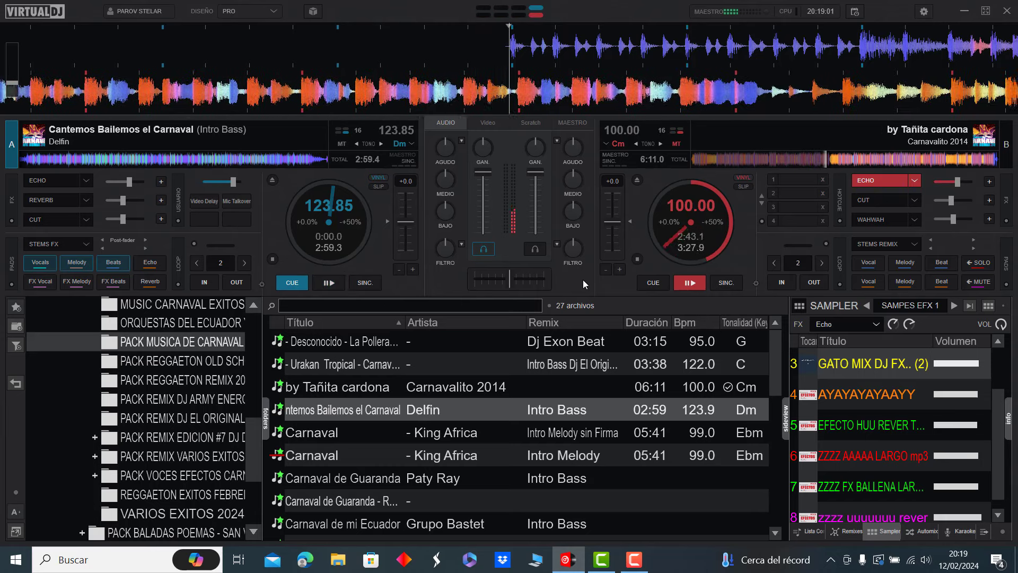
{"action": "key", "text": "space"}
{"action": "double_click", "coordinate": [392, 477]}
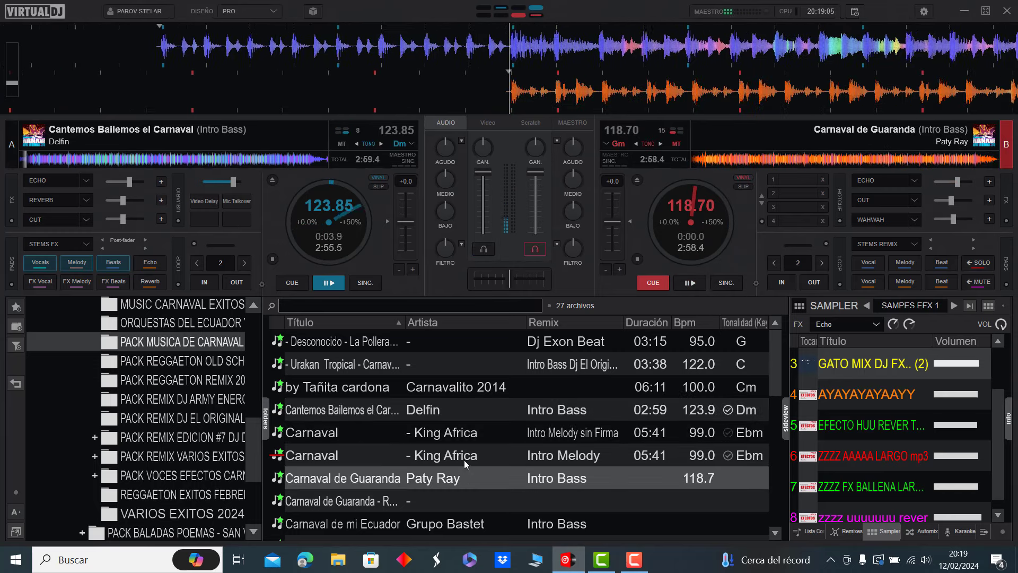
Preview successive passages of Cantemos Bailemos el Carnaval on deck A, skipping forward to about 2:10
{"action": "scroll", "coordinate": [586, 506], "scroll_direction": "down", "scroll_amount": 2}
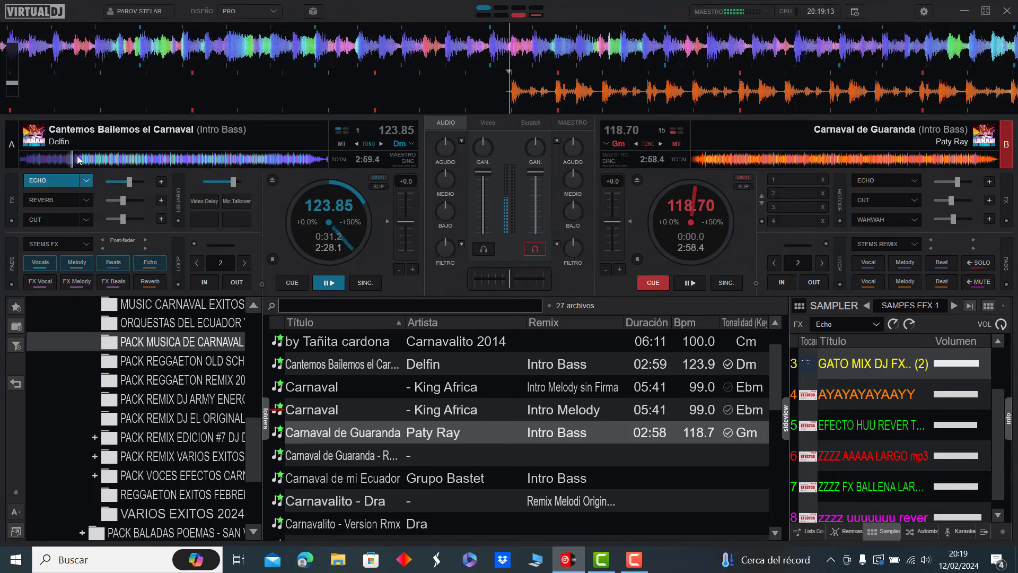
{"action": "left_click", "coordinate": [121, 158]}
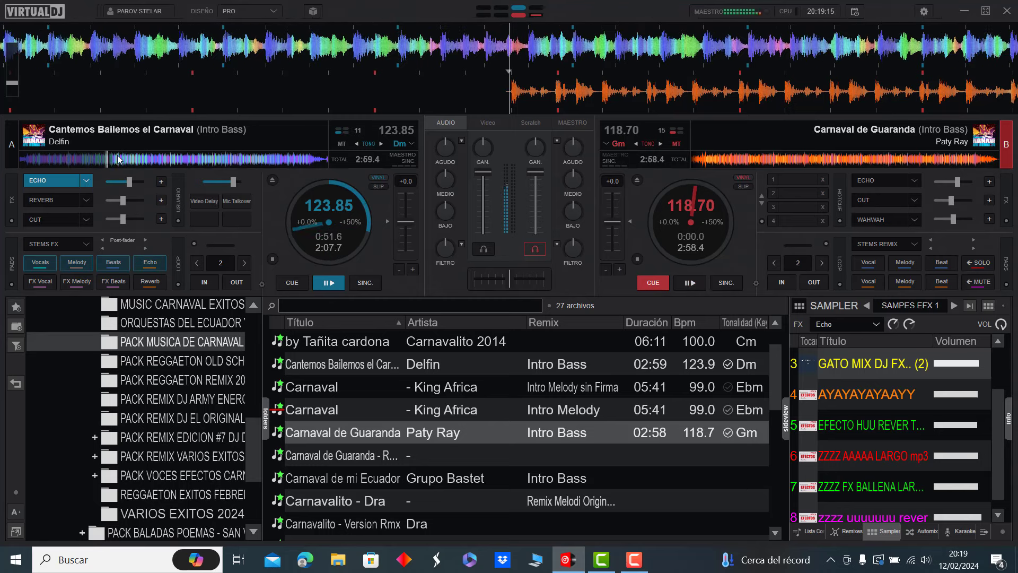
{"action": "left_click", "coordinate": [132, 159]}
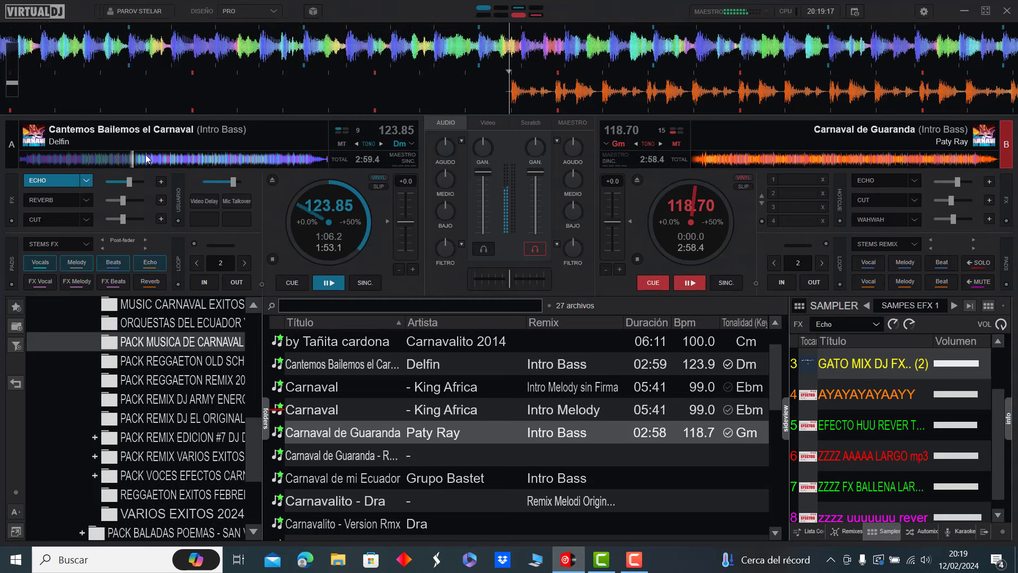
{"action": "left_click", "coordinate": [147, 158]}
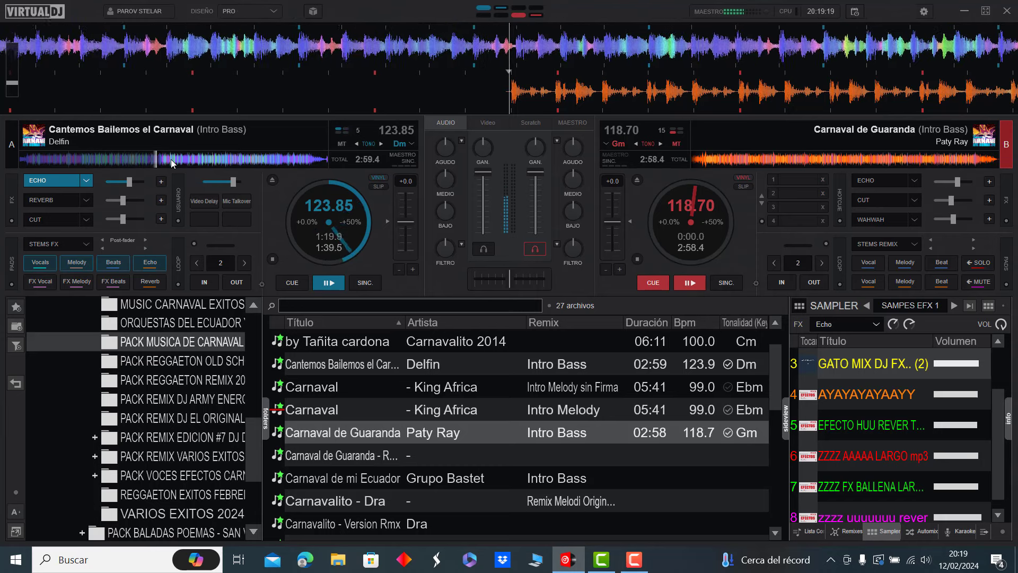
{"action": "left_click", "coordinate": [192, 159]}
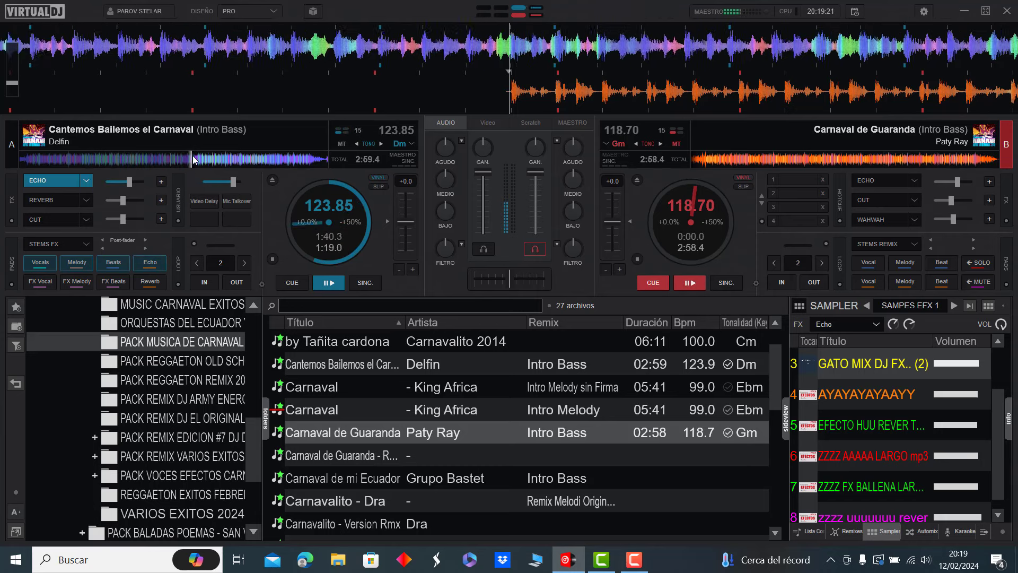
{"action": "left_click", "coordinate": [210, 159]}
{"action": "left_click", "coordinate": [237, 159]}
Transition to Carnaval de Guaranda (Intro Bass) on deck B and load Carnaval de Guaranda - Remix Chino mix on deck A
{"action": "left_click", "coordinate": [51, 180]}
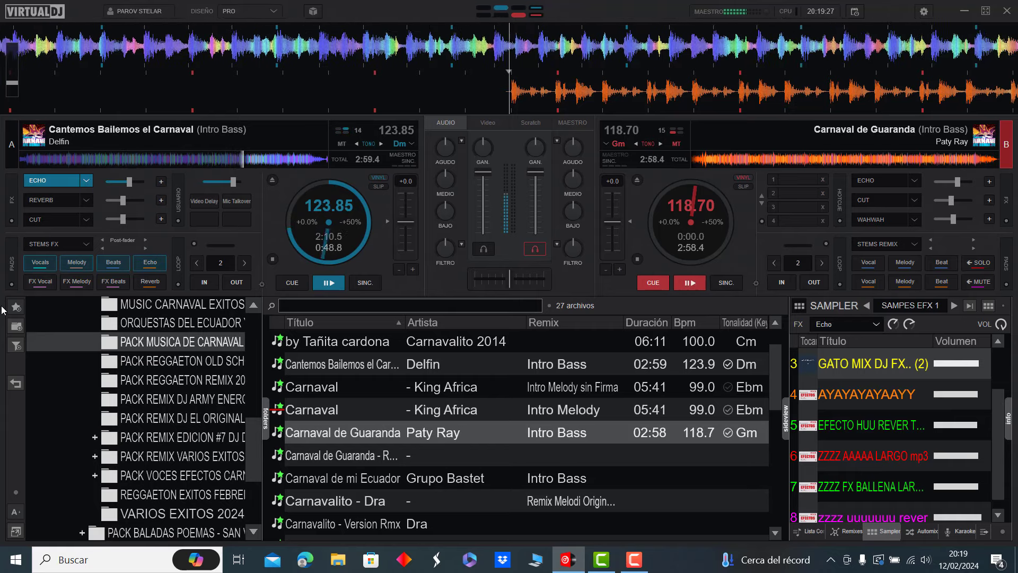
{"action": "left_click", "coordinate": [333, 454]}
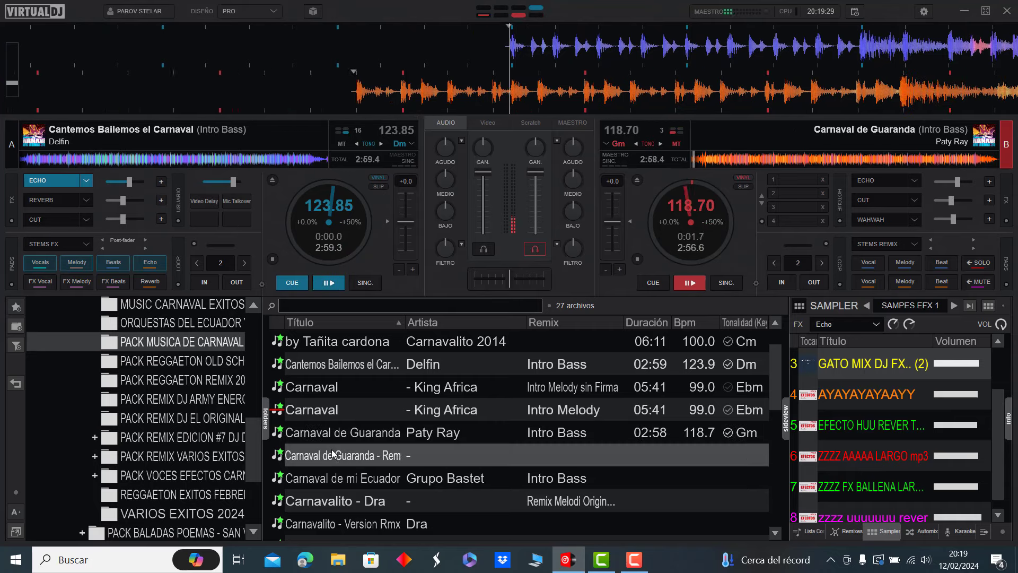
{"action": "double_click", "coordinate": [333, 455]}
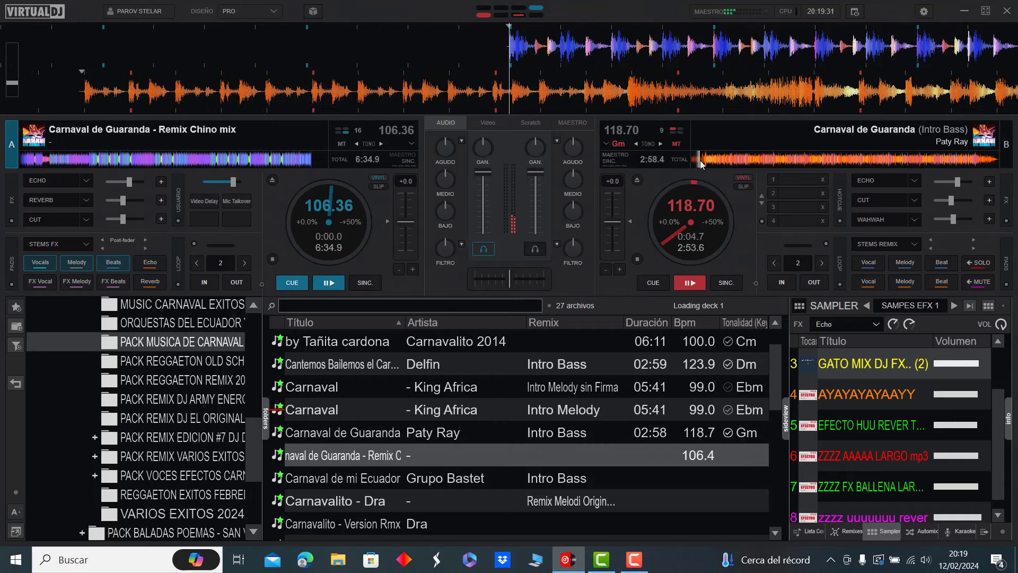
{"action": "scroll", "coordinate": [503, 437], "scroll_direction": "down", "scroll_amount": 2}
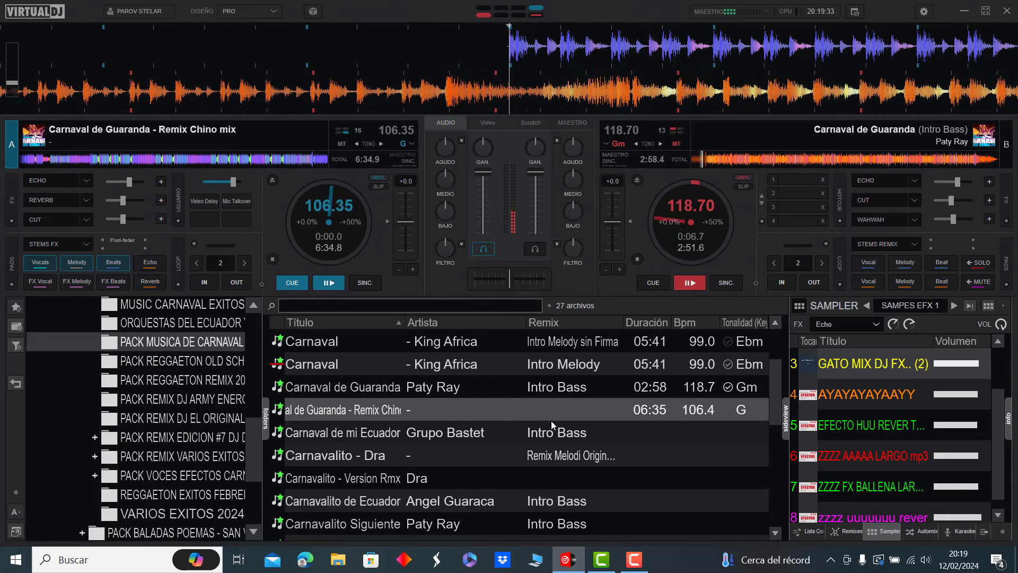
Preview successive passages of Carnaval de Guaranda (Intro Bass) on deck B with Echo, skipping forward to about 1:20
{"action": "left_click", "coordinate": [718, 160]}
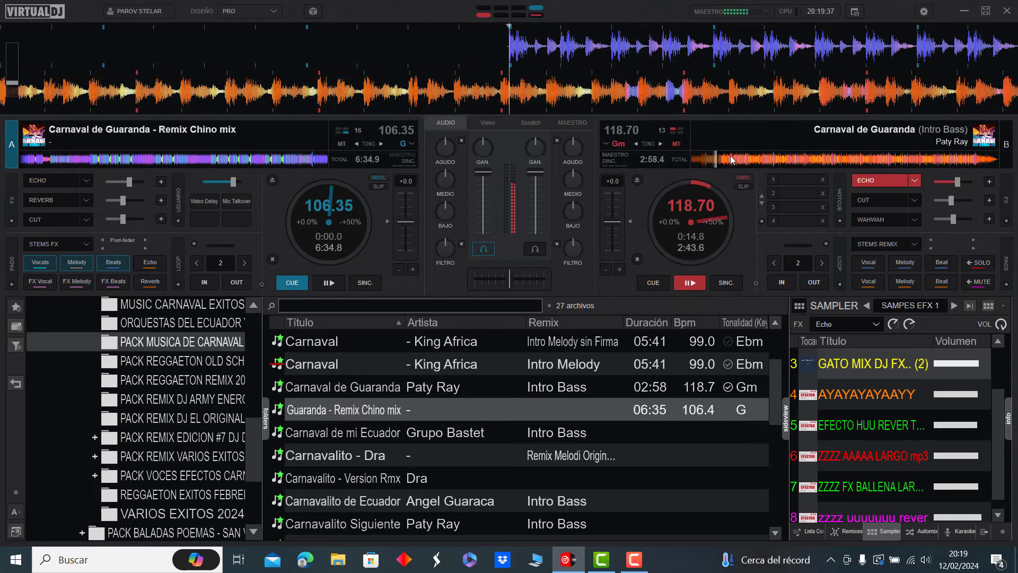
{"action": "left_click", "coordinate": [732, 160]}
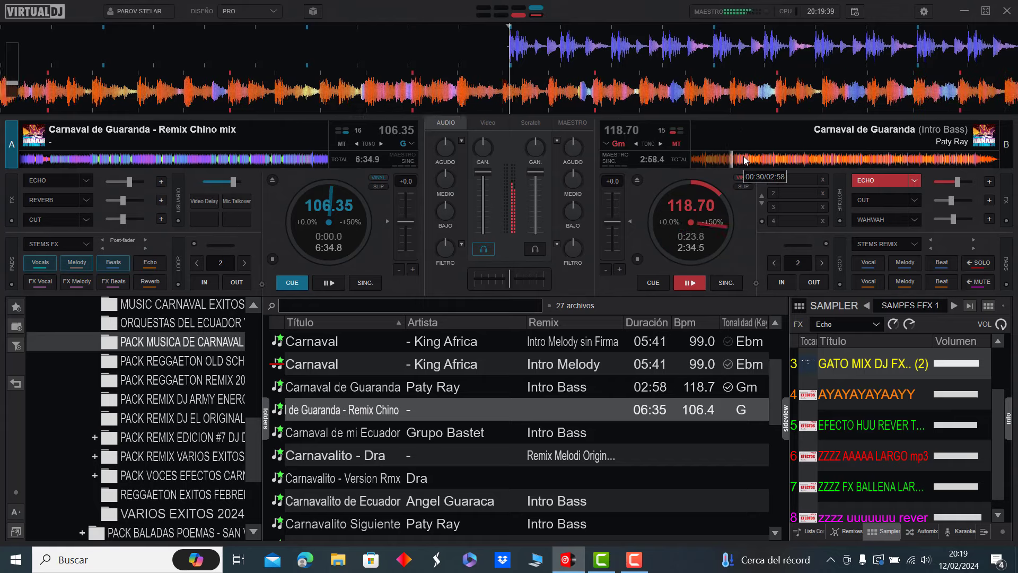
{"action": "left_click", "coordinate": [770, 159]}
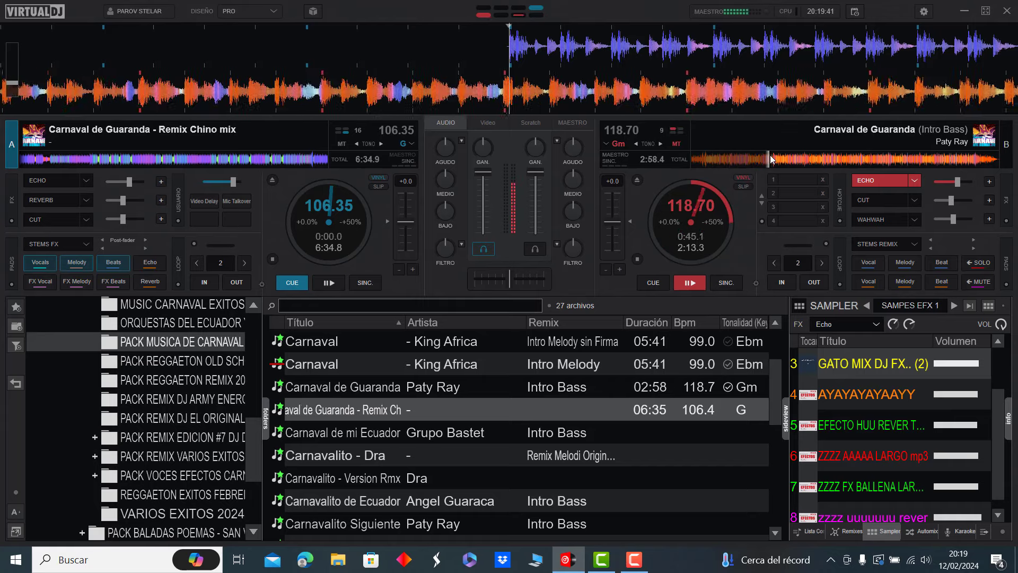
{"action": "left_click", "coordinate": [804, 159]}
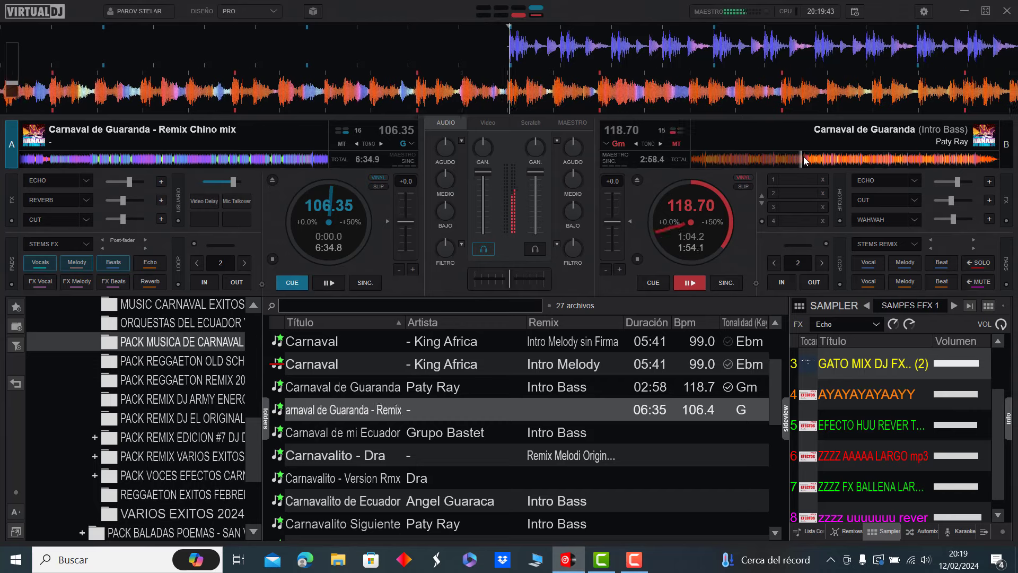
{"action": "left_click", "coordinate": [833, 159]}
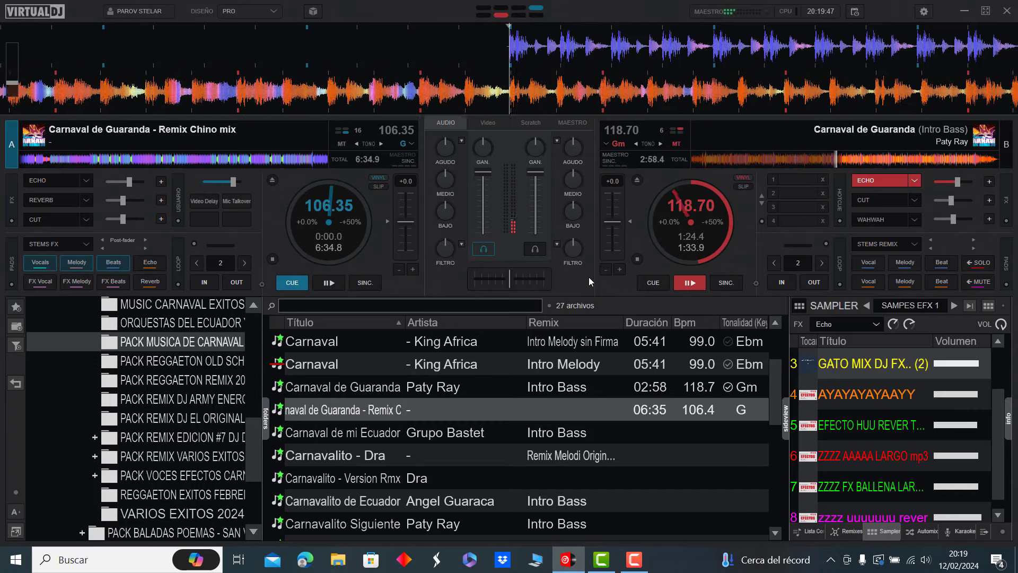
Load Carnaval de mi Ecuador (Intro Bass) on deck B while playing Carnaval de Guaranda - Remix Chino mix on deck A, skipping forward to about 2:50
{"action": "key", "text": "space"}
{"action": "double_click", "coordinate": [498, 432]}
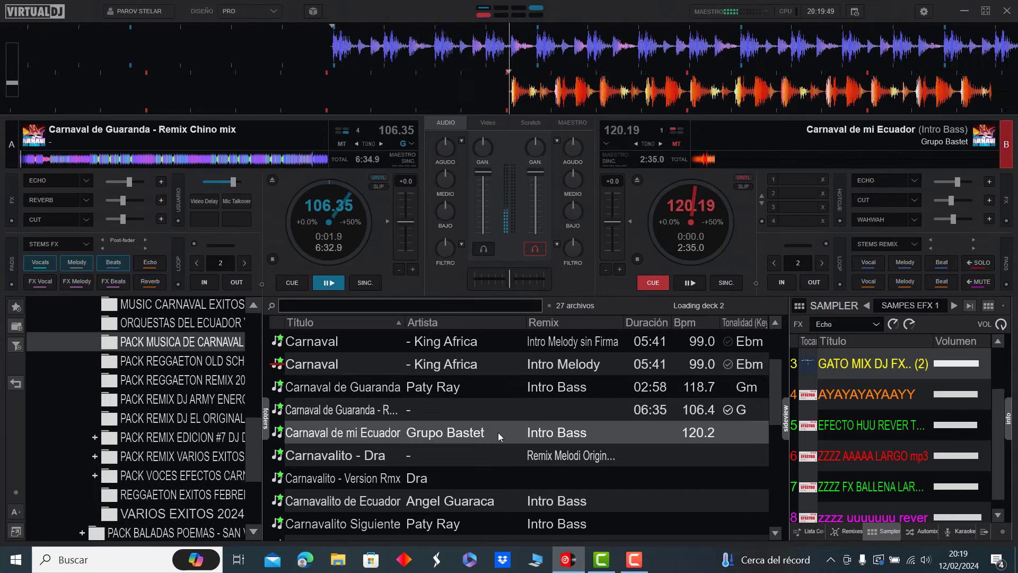
{"action": "left_click", "coordinate": [45, 159]}
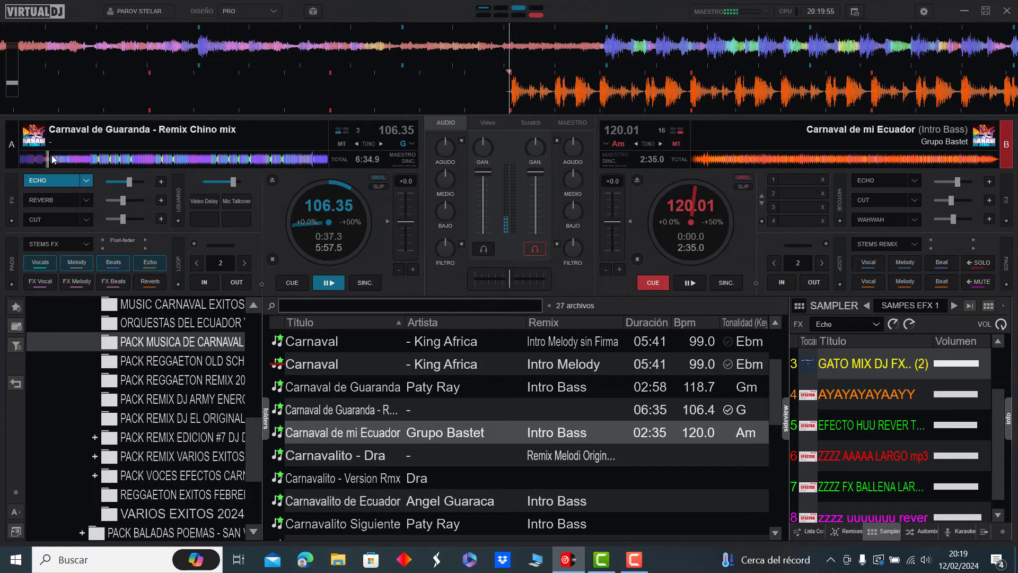
{"action": "left_click", "coordinate": [82, 160]}
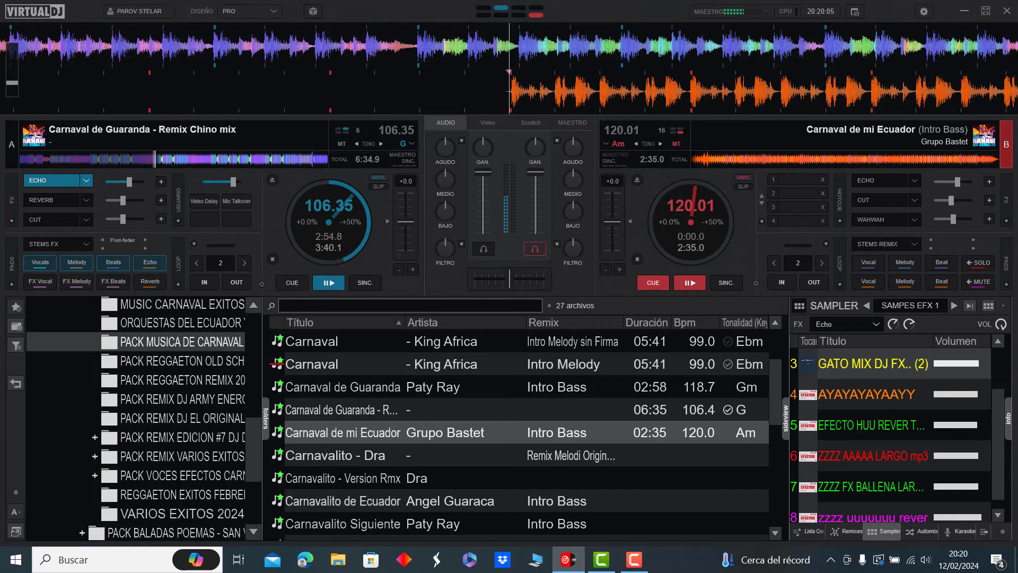
Transition to Carnaval de mi Ecuador on deck B and load Carnavalito - Dra (Remix Melodi Original Mix 2k17) on deck A
{"action": "key", "text": "space"}
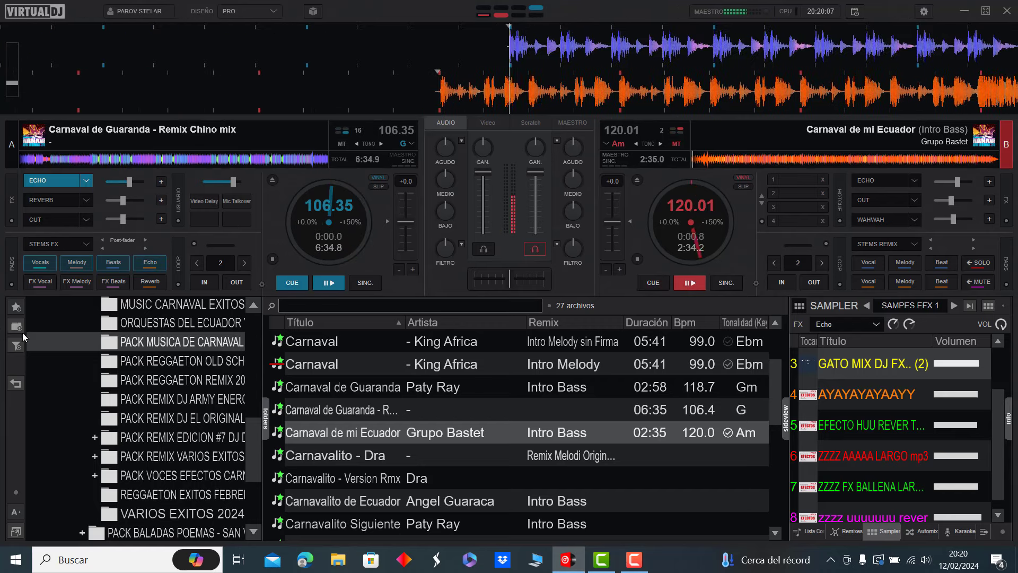
{"action": "double_click", "coordinate": [346, 455]}
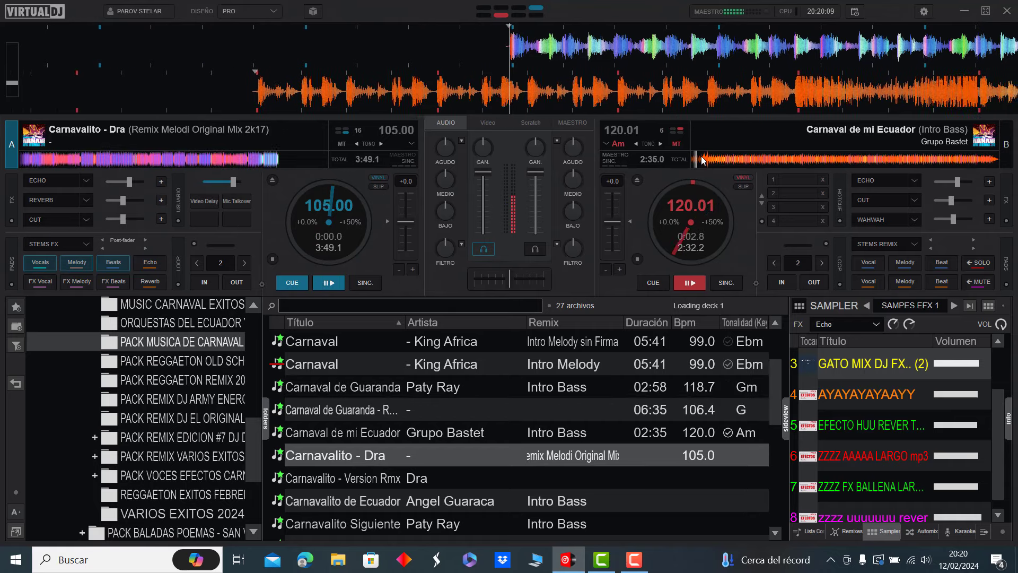
{"action": "scroll", "coordinate": [444, 431], "scroll_direction": "down", "scroll_amount": 2}
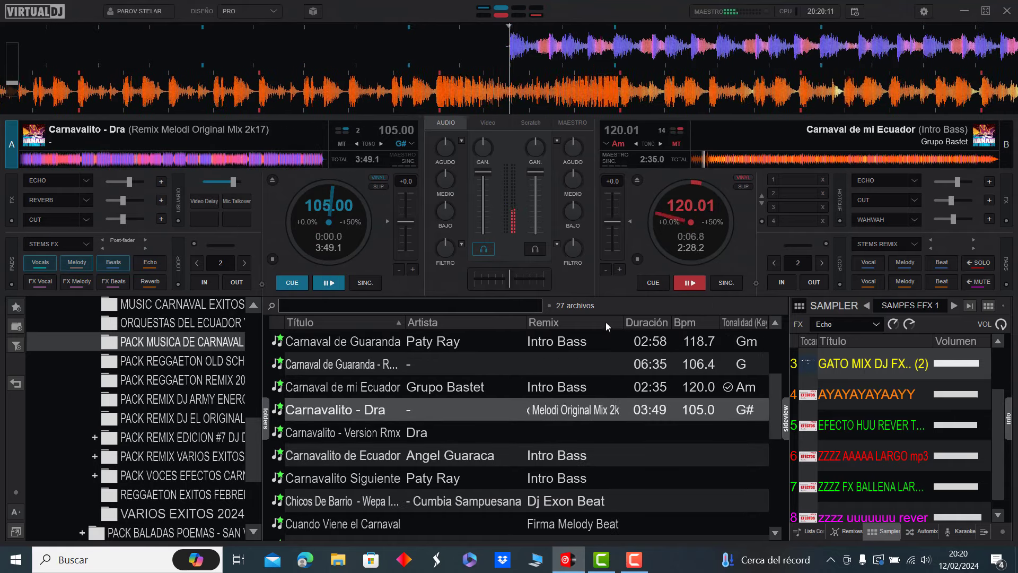
Preview successive passages of Carnaval de mi Ecuador on deck B with Echo, skipping forward to about 1:25
{"action": "key", "text": "e"}
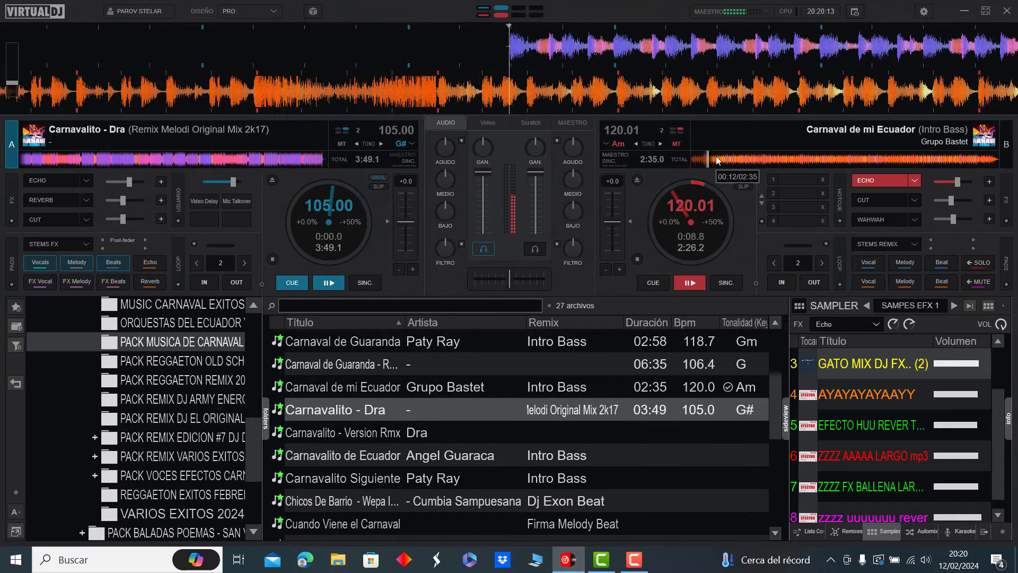
{"action": "left_click", "coordinate": [744, 161]}
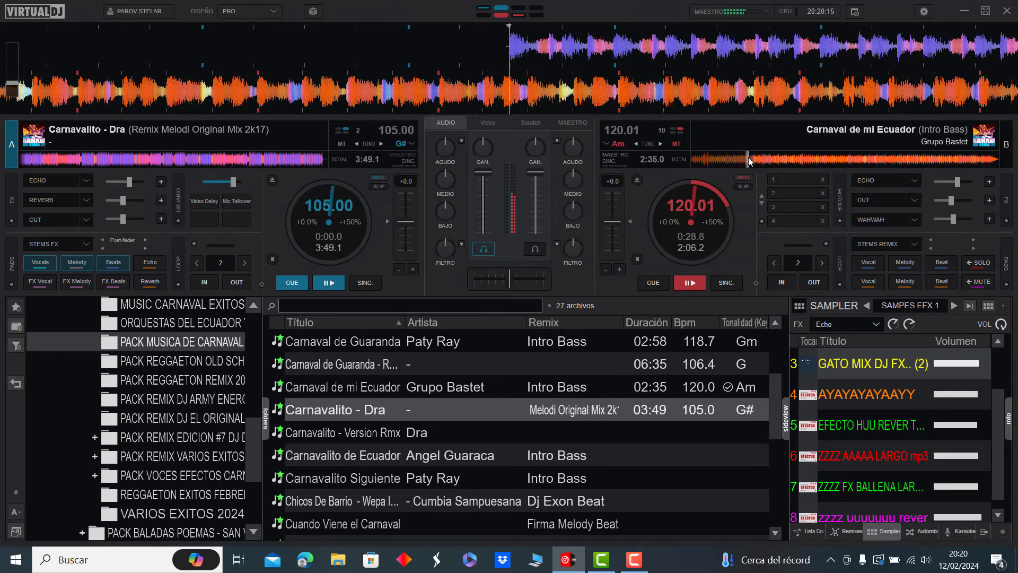
{"action": "left_click", "coordinate": [774, 160]}
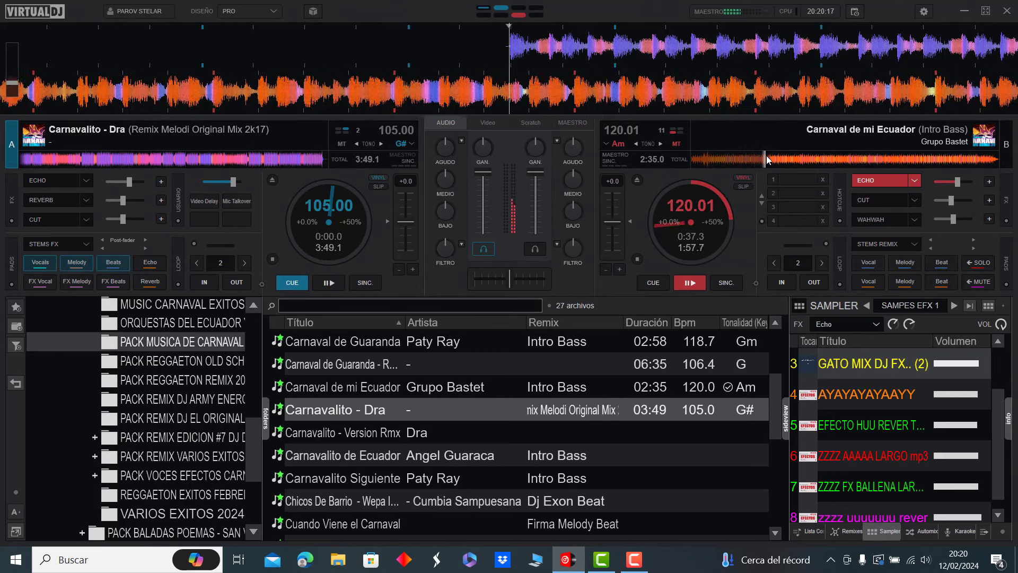
{"action": "left_click", "coordinate": [802, 160]}
{"action": "left_click", "coordinate": [846, 160]}
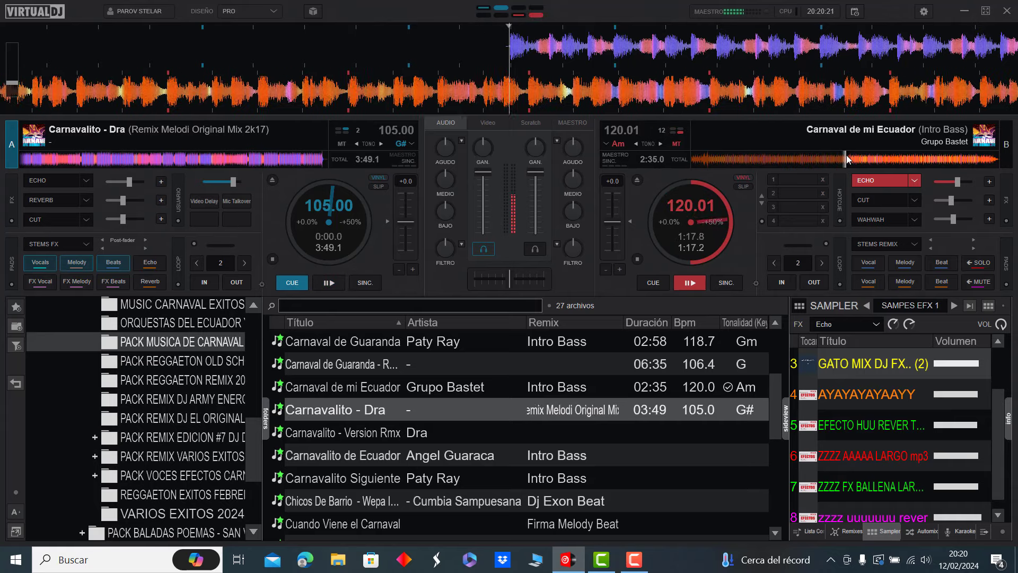
{"action": "left_click", "coordinate": [862, 159]}
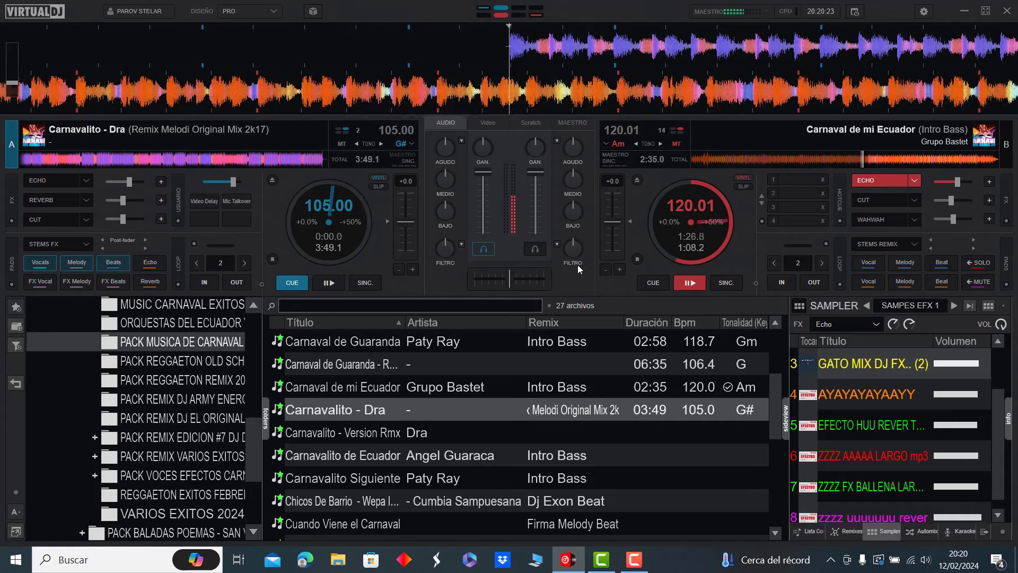
Load Carnavalito - Version Rmx on deck B while playing Carnavalito - Dra on deck A, skipping forward to about 1:25
{"action": "key", "text": "space"}
{"action": "double_click", "coordinate": [402, 438]}
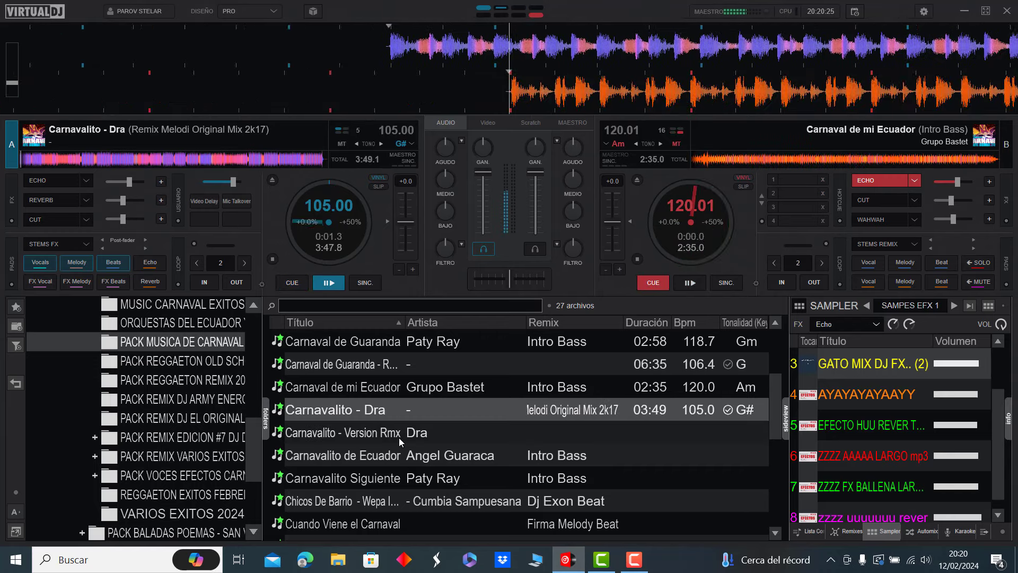
{"action": "left_click", "coordinate": [41, 157]}
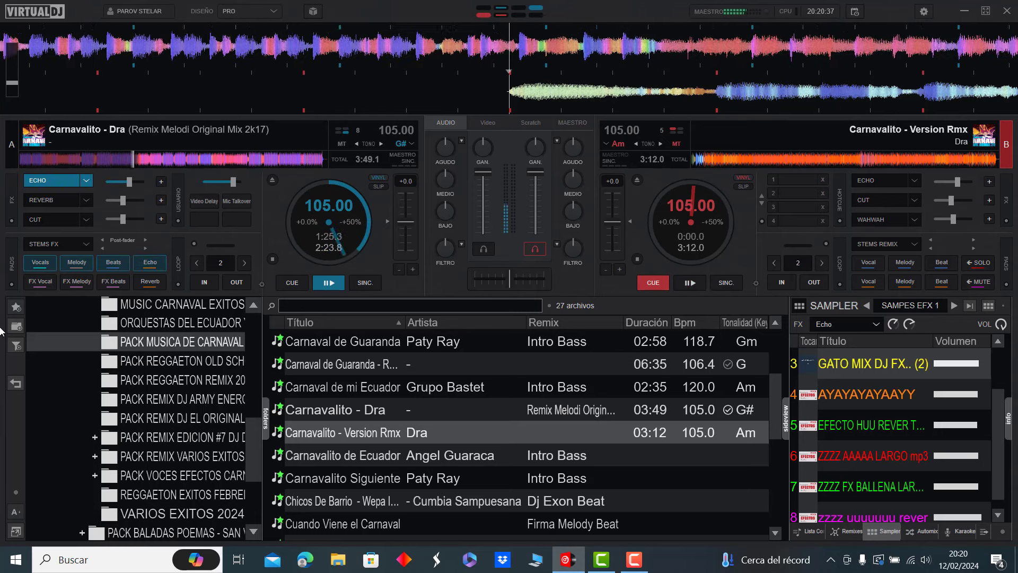
Transition to Carnavalito - Version Rmx on deck B and load Carnavalito de Ecuador (Intro Bass) on deck A
{"action": "key", "text": "space"}
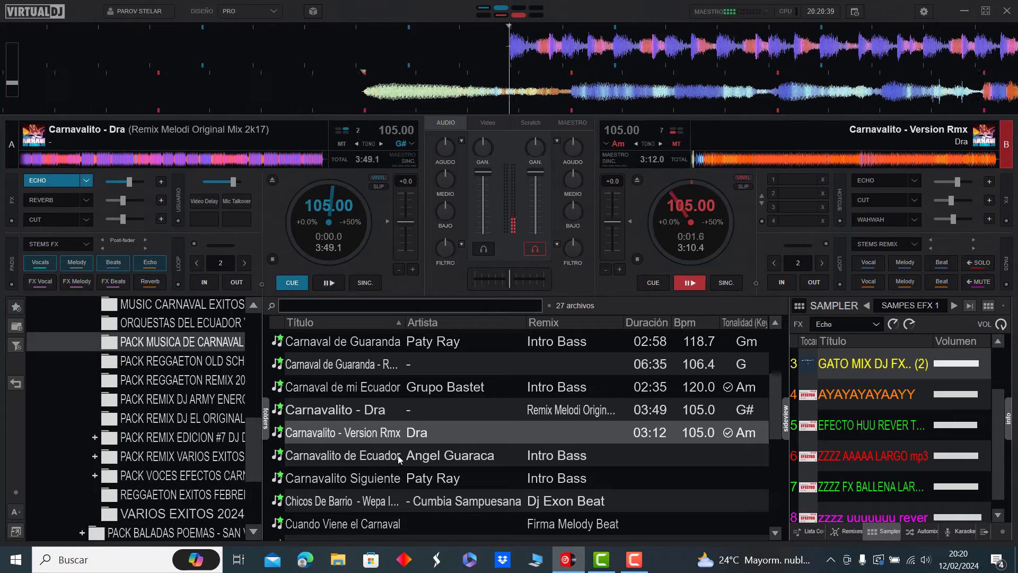
{"action": "double_click", "coordinate": [399, 459]}
{"action": "scroll", "coordinate": [497, 411], "scroll_direction": "down", "scroll_amount": 2}
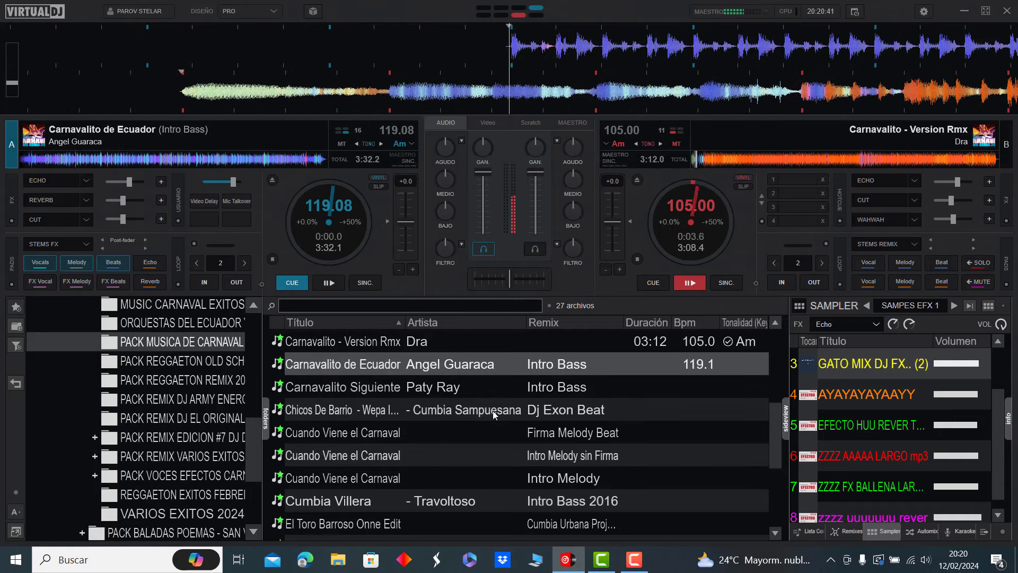
Preview successive passages of Carnavalito - Version Rmx on deck B with Echo, skipping forward to about 1:50
{"action": "key", "text": "e"}
{"action": "left_click", "coordinate": [703, 158]}
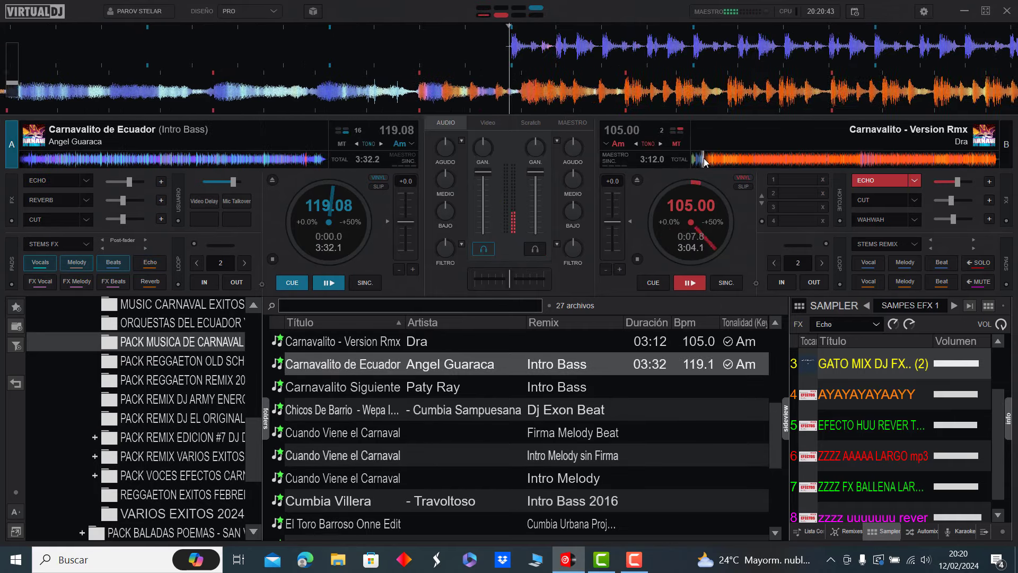
{"action": "key", "text": "e"}
{"action": "key", "text": "e"}
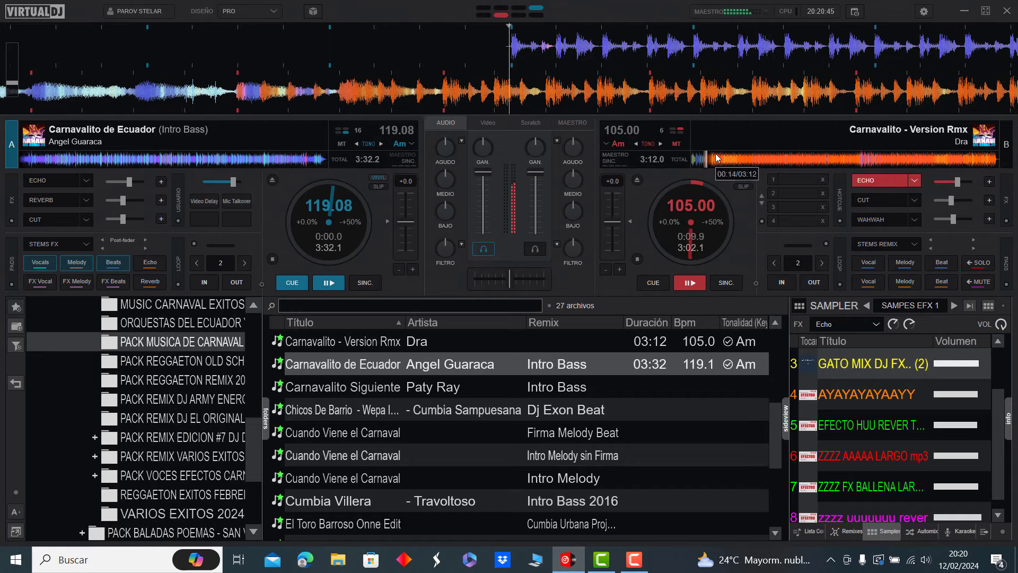
{"action": "left_click", "coordinate": [715, 158]}
{"action": "key", "text": "e"}
{"action": "key", "text": "e"}
{"action": "left_click", "coordinate": [734, 161]}
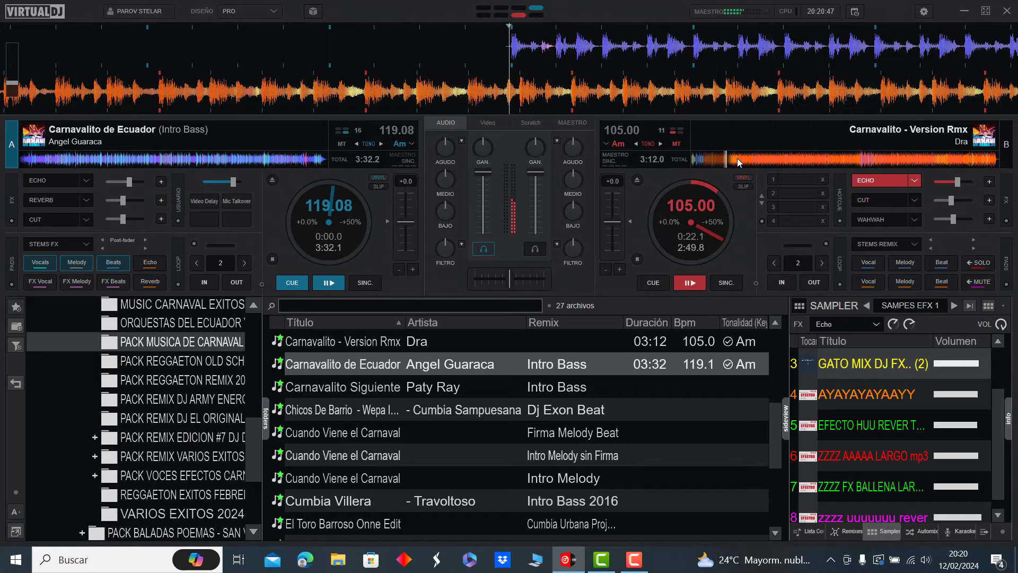
{"action": "left_click", "coordinate": [766, 158]}
{"action": "left_click", "coordinate": [778, 158]}
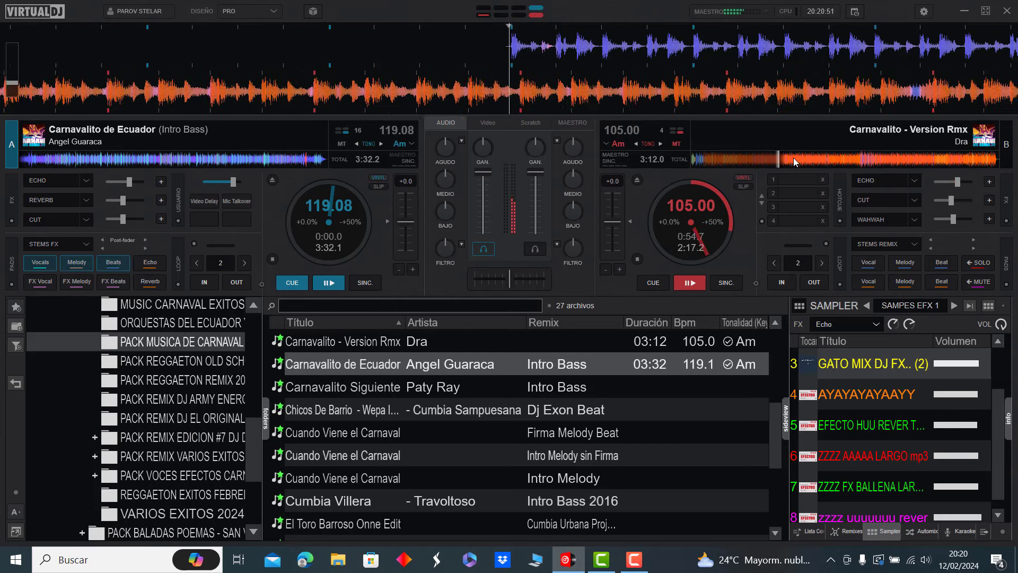
{"action": "left_click", "coordinate": [813, 158]}
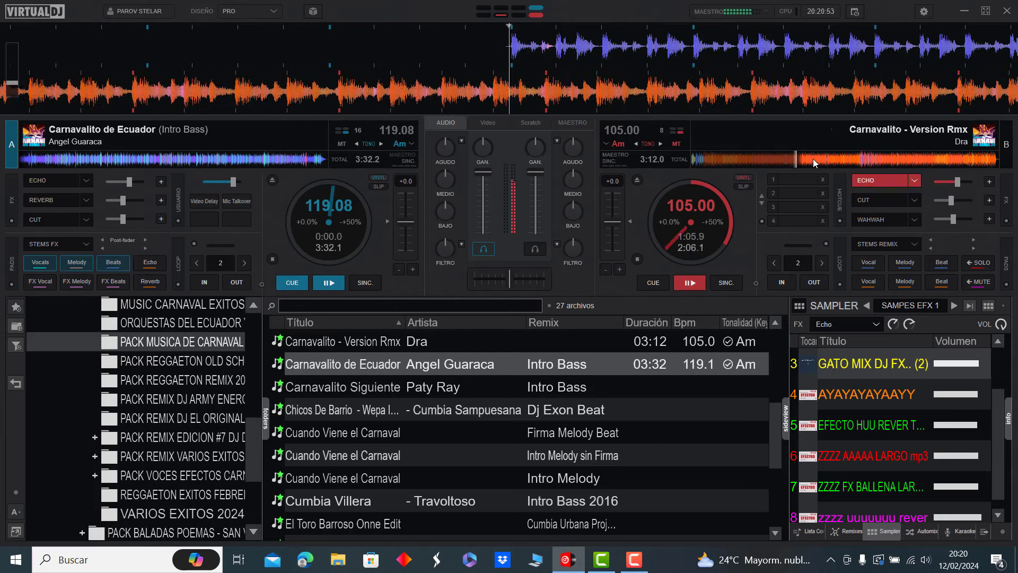
{"action": "left_click", "coordinate": [836, 158]}
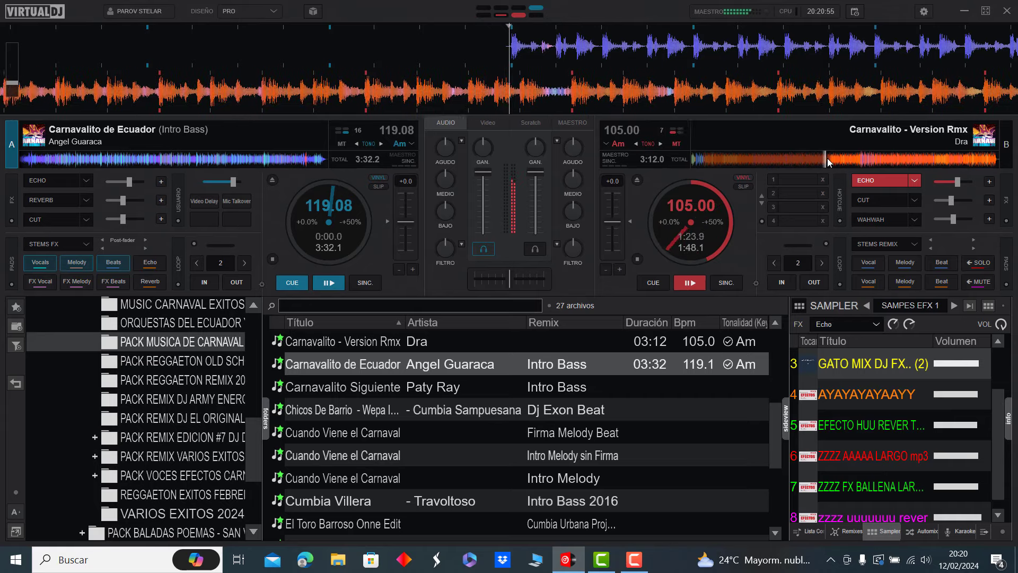
{"action": "left_click", "coordinate": [864, 157]}
{"action": "left_click", "coordinate": [869, 158]}
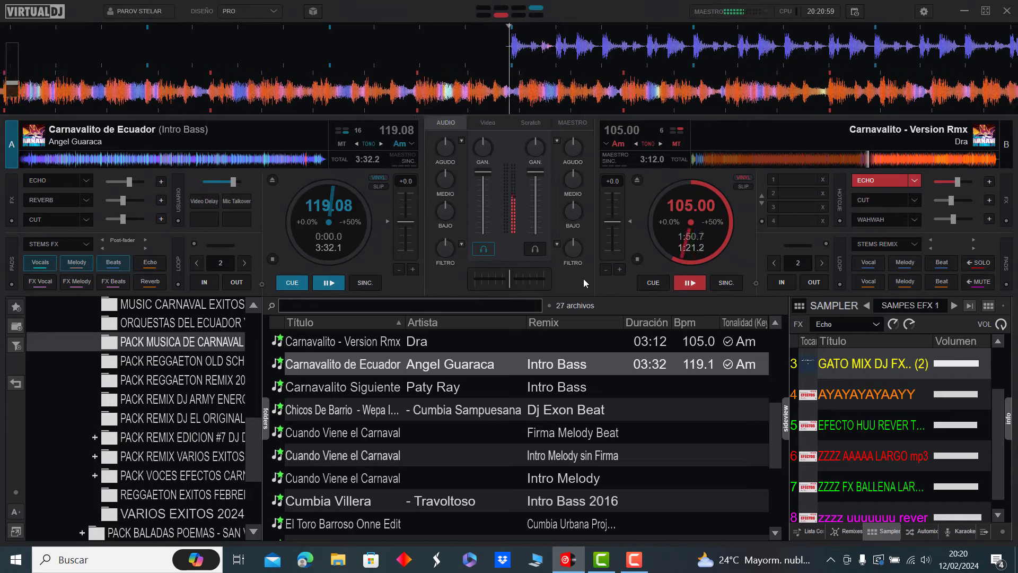
Transition to Carnavalito de Ecuador on deck A and load Carnavalito Siguiente (Intro Bass) on deck B
{"action": "key", "text": "space"}
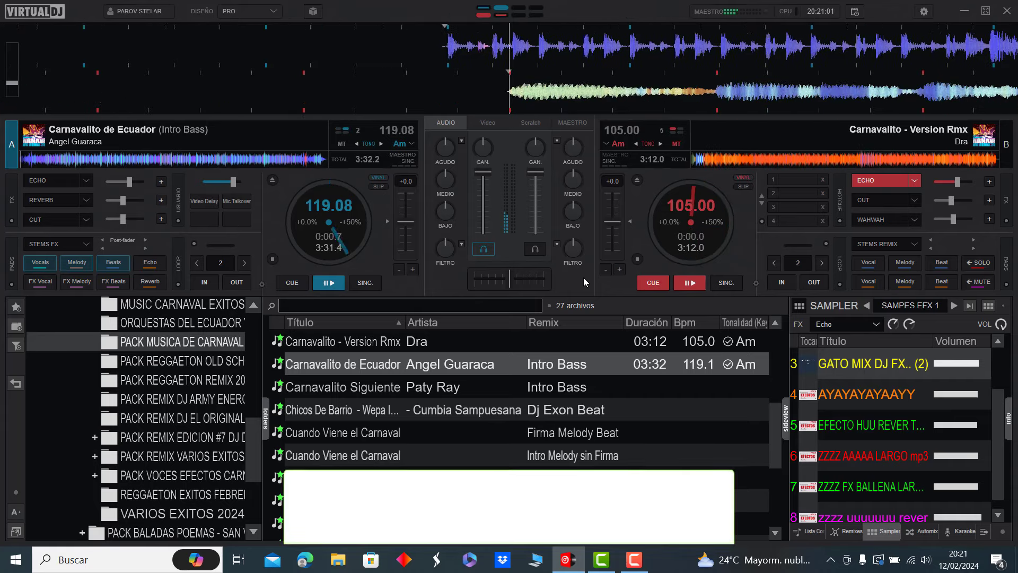
{"action": "double_click", "coordinate": [404, 390]}
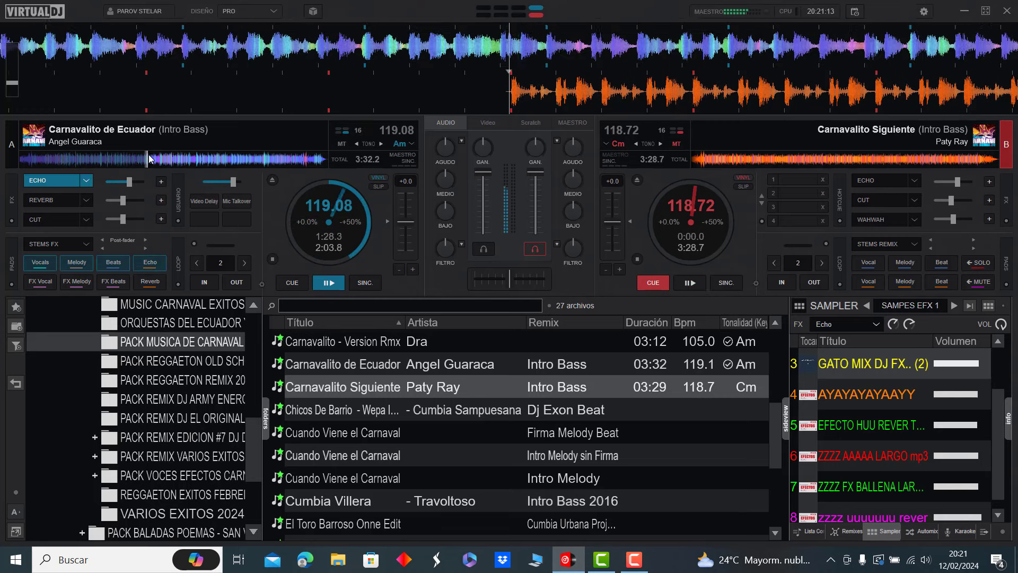
Transition to Carnavalito Siguiente on deck B and load Chicos De Barrio - Wepa Intro & Outro on deck A
{"action": "key", "text": "space"}
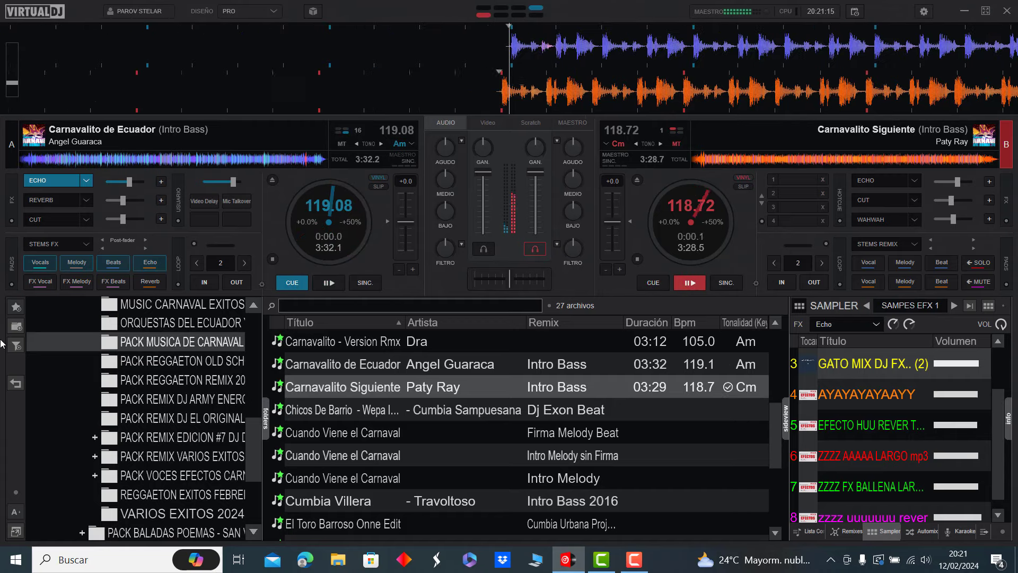
{"action": "double_click", "coordinate": [334, 412]}
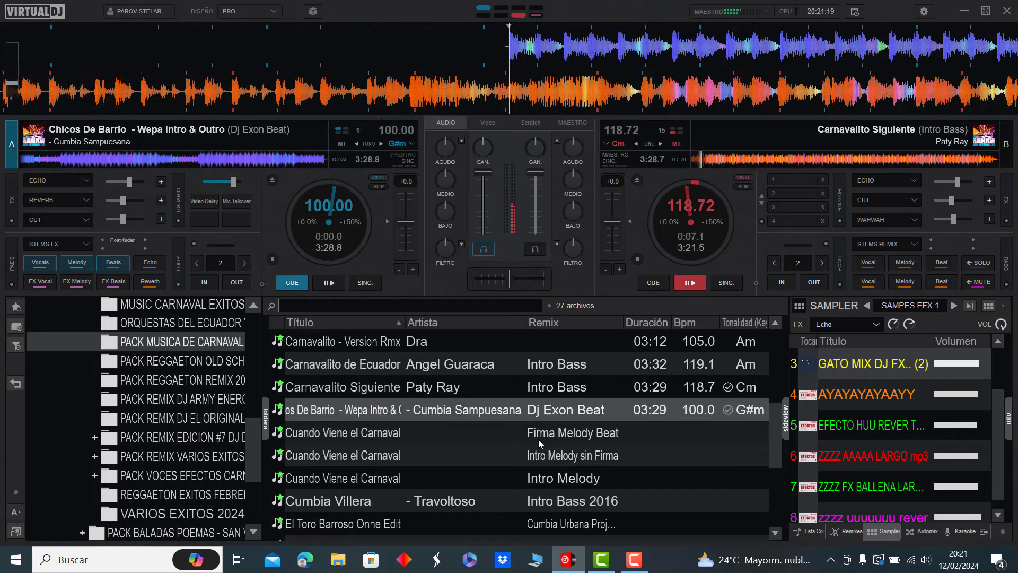
{"action": "scroll", "coordinate": [539, 439], "scroll_direction": "down", "scroll_amount": 2}
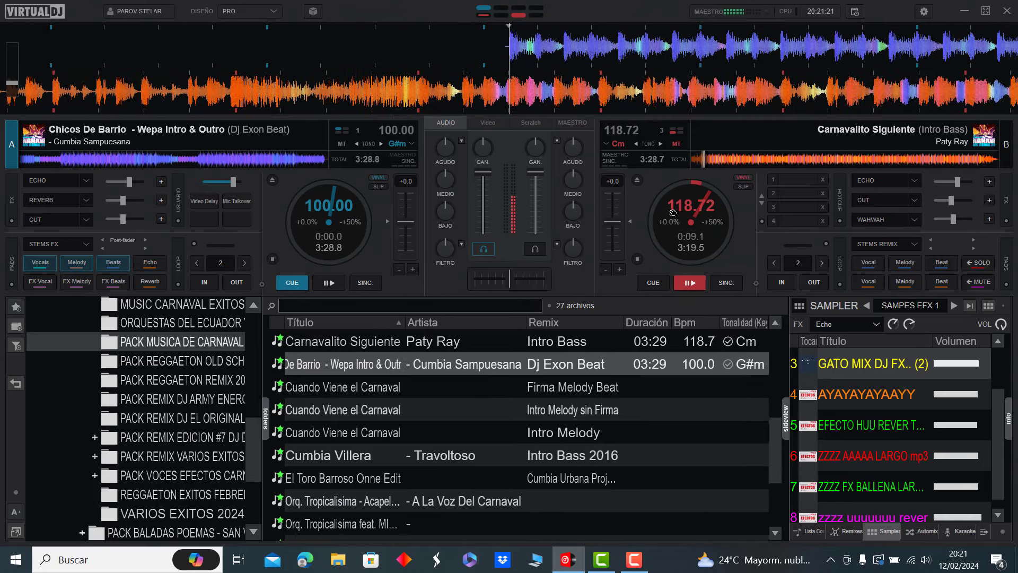
Preview passages of Carnavalito Siguiente on deck B with Echo up to about 1:50 and transition to Chicos De Barrio on deck A
{"action": "key", "text": "e"}
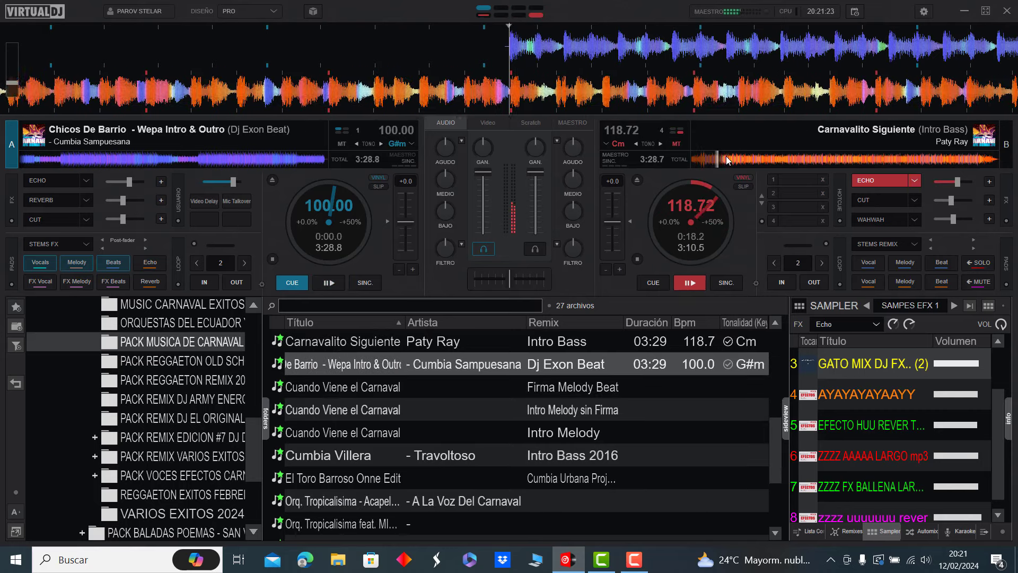
{"action": "left_click", "coordinate": [740, 161]}
{"action": "left_click", "coordinate": [749, 161]}
{"action": "left_click", "coordinate": [761, 163]}
{"action": "left_click", "coordinate": [799, 160]}
{"action": "left_click", "coordinate": [857, 159]}
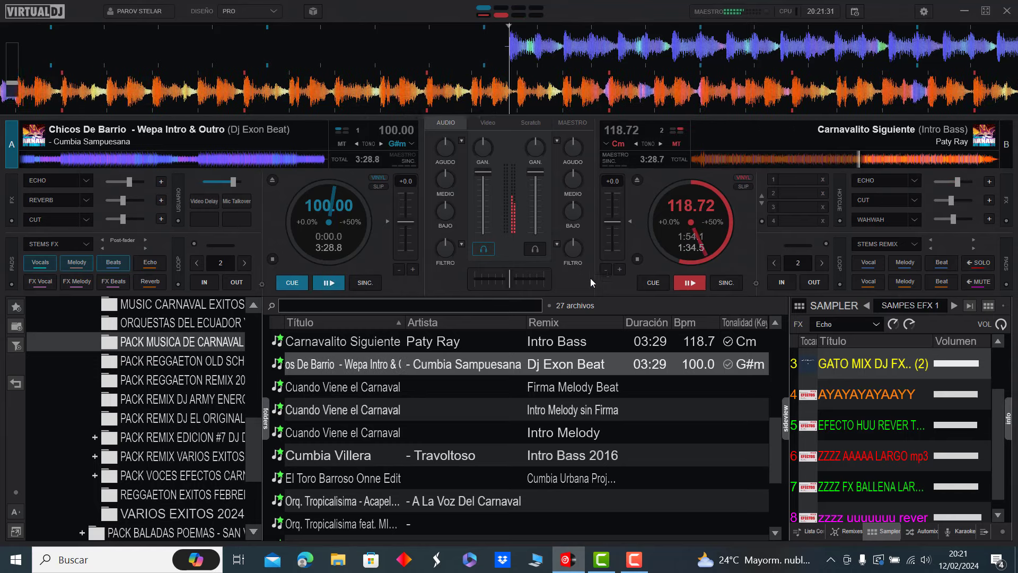
{"action": "key", "text": "e"}
{"action": "key", "text": "space"}
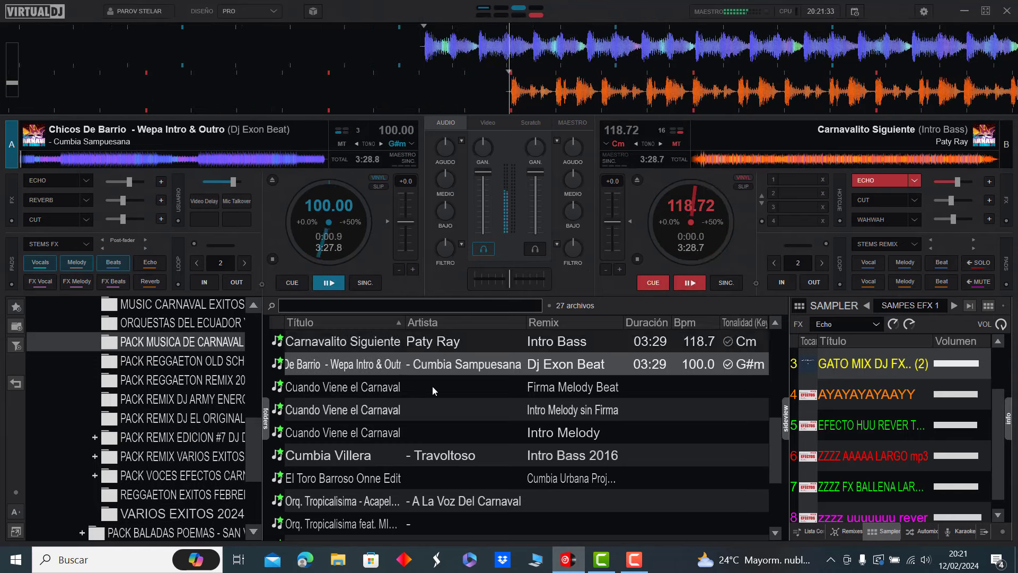
Load Cuando Viene el Carnaval (Firma Melody Beat) on deck B and preview Chicos De Barrio on deck A with Echo up to about 1:45
{"action": "double_click", "coordinate": [389, 391]}
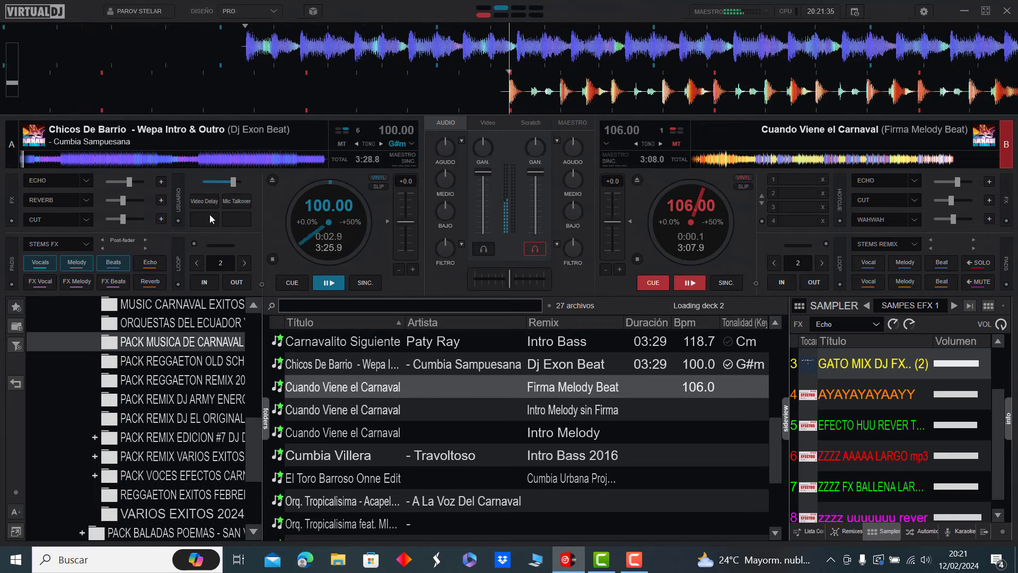
{"action": "left_click", "coordinate": [60, 157]}
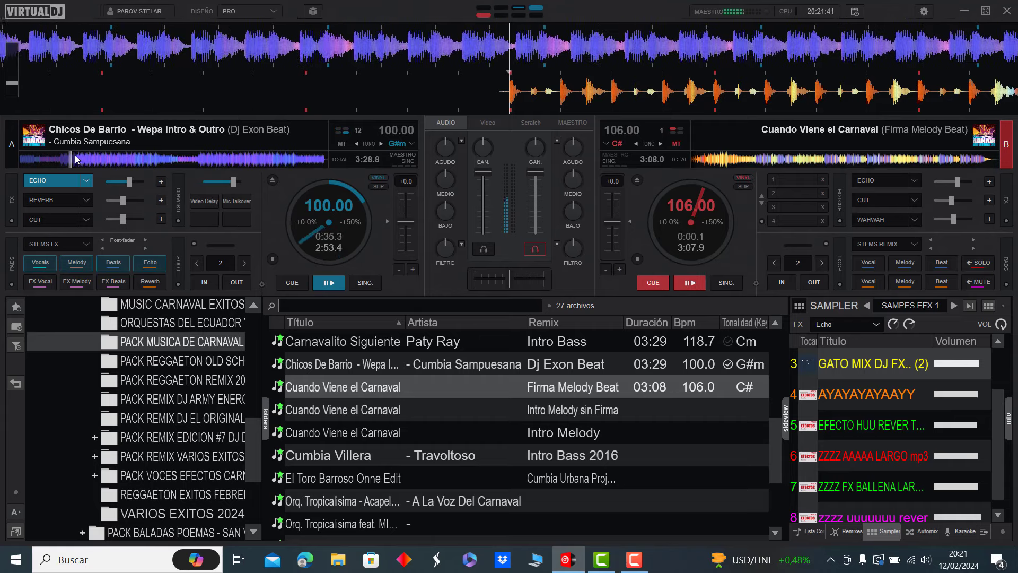
{"action": "left_click", "coordinate": [131, 159]}
{"action": "left_click", "coordinate": [176, 159]}
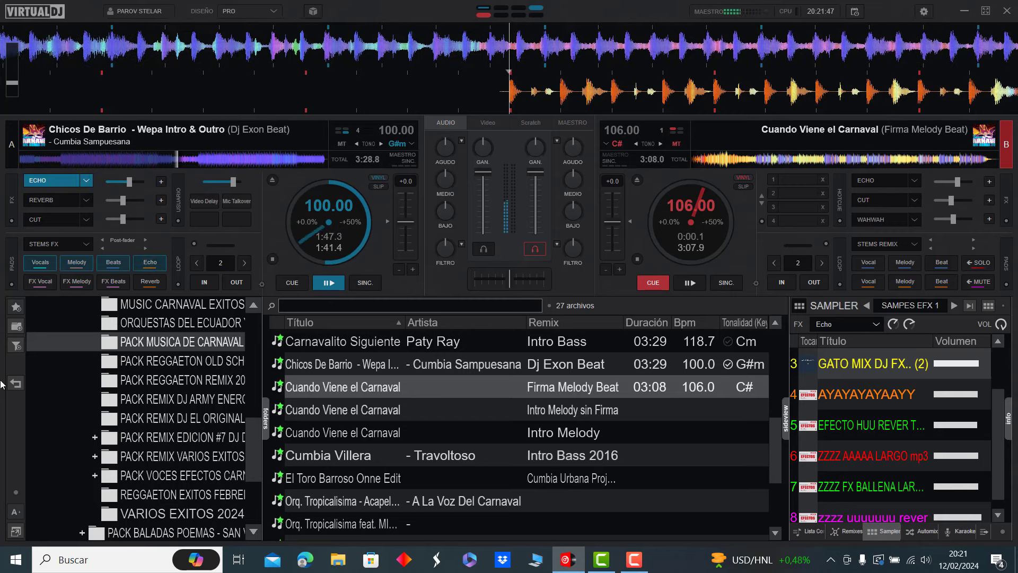
Load Cumbia Villera (Intro Bass 2016) on deck A and preview passages of Cuando Viene el Carnaval on deck B with Echo up to about 1:28
{"action": "double_click", "coordinate": [355, 457]}
{"action": "left_click", "coordinate": [705, 159]}
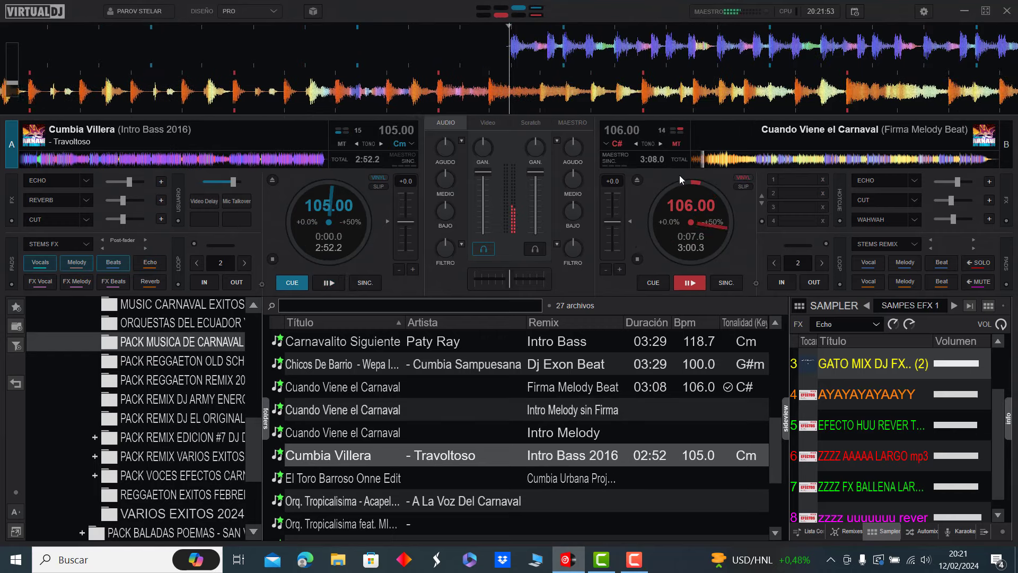
{"action": "left_click", "coordinate": [720, 158]}
{"action": "left_click", "coordinate": [727, 158]}
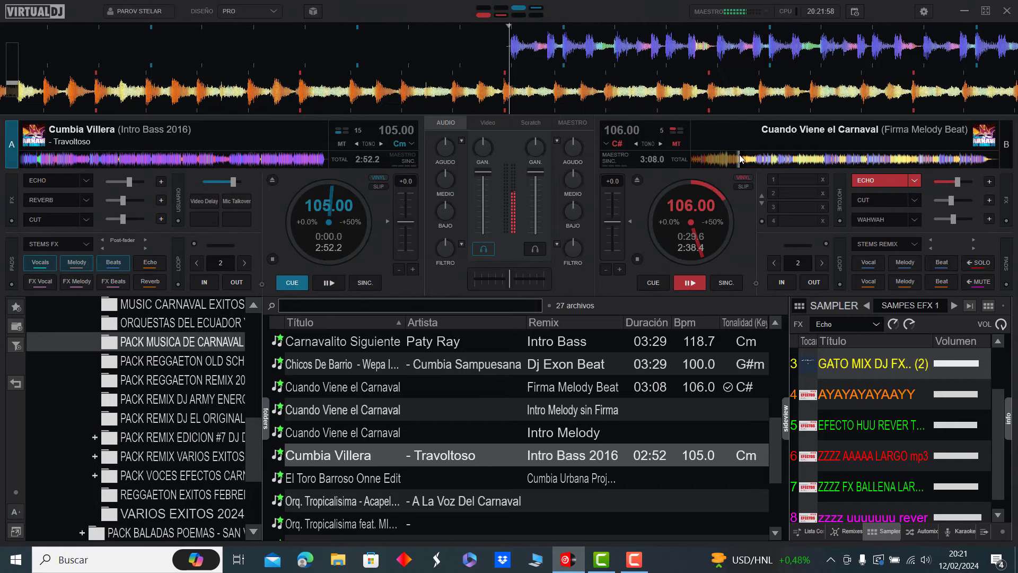
{"action": "left_click", "coordinate": [752, 159]}
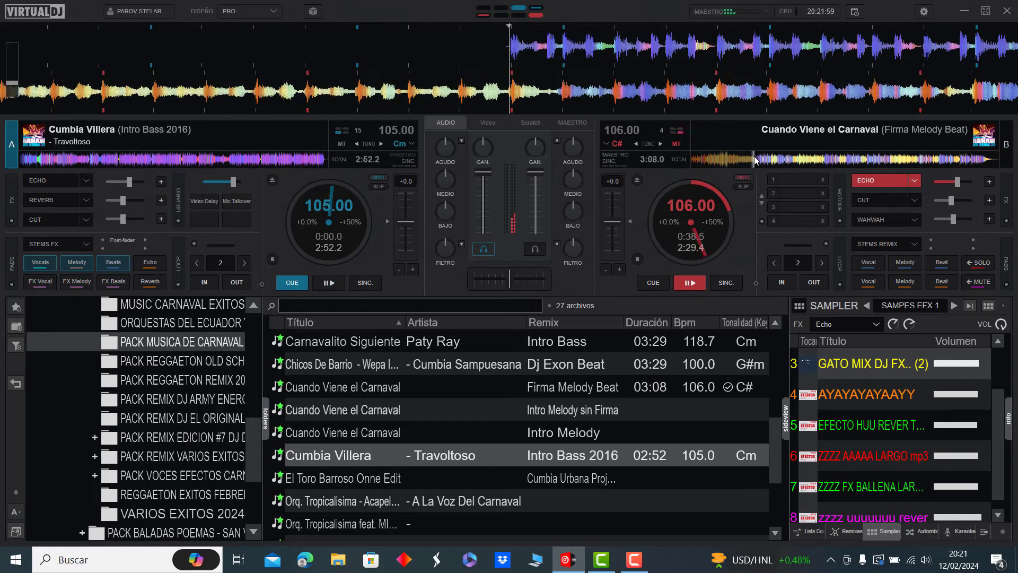
{"action": "left_click", "coordinate": [779, 160]}
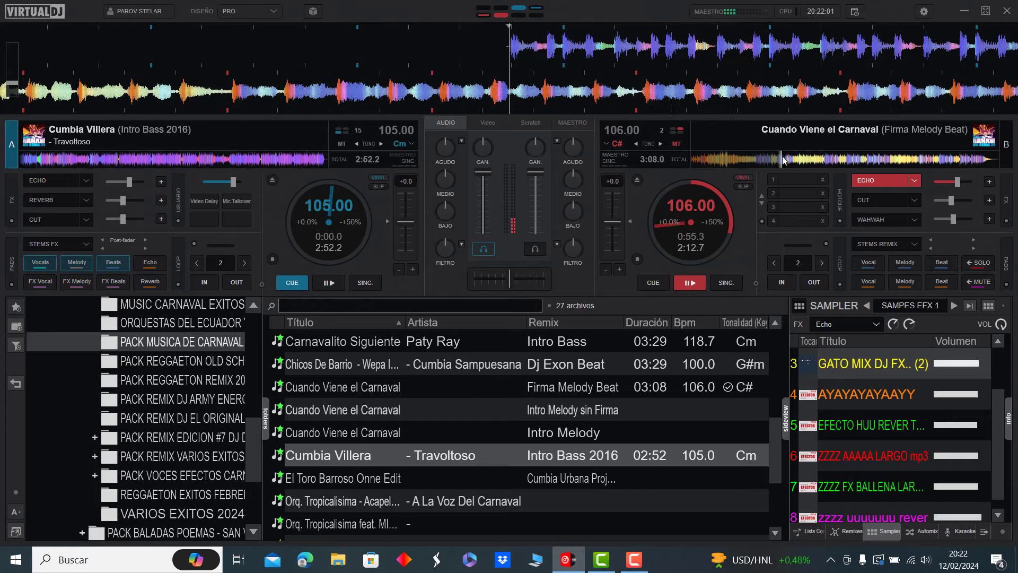
{"action": "left_click", "coordinate": [820, 159]}
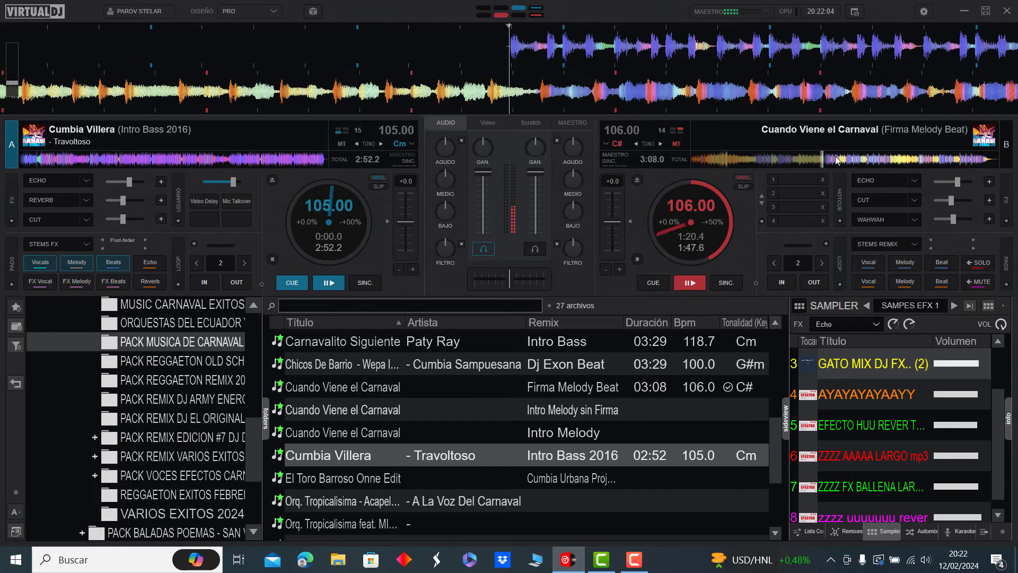
{"action": "left_click", "coordinate": [836, 159]}
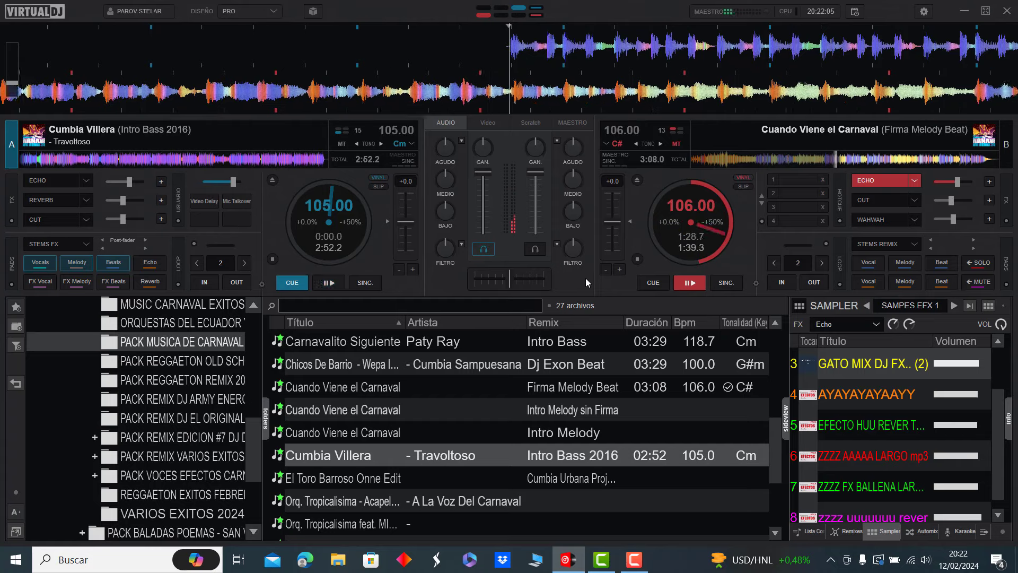
Transition to Cumbia Villera on deck A and load El Toro Barroso Onne Edit on deck B
{"action": "key", "text": "space"}
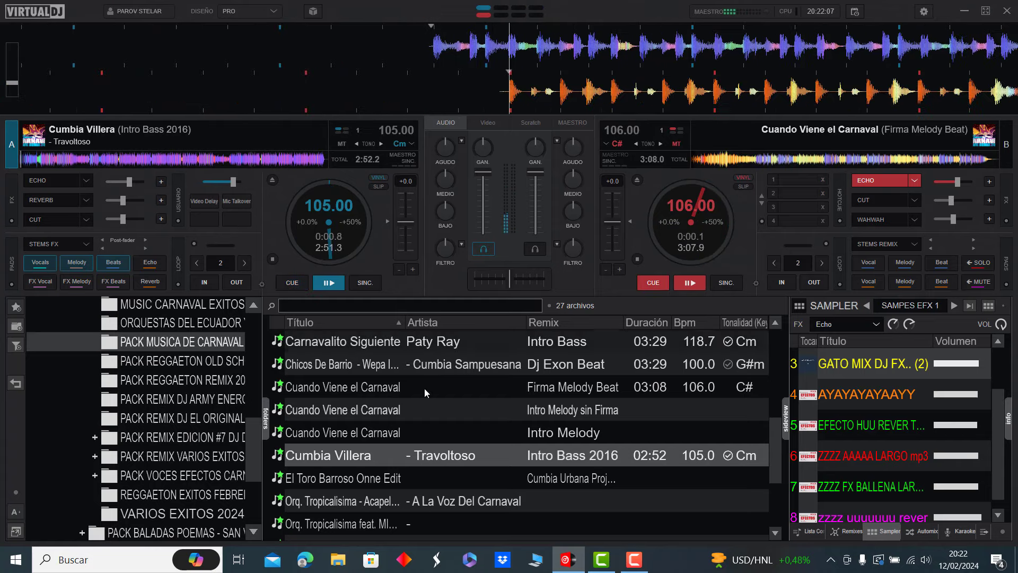
{"action": "double_click", "coordinate": [358, 479]}
{"action": "scroll", "coordinate": [377, 473], "scroll_direction": "down", "scroll_amount": 2}
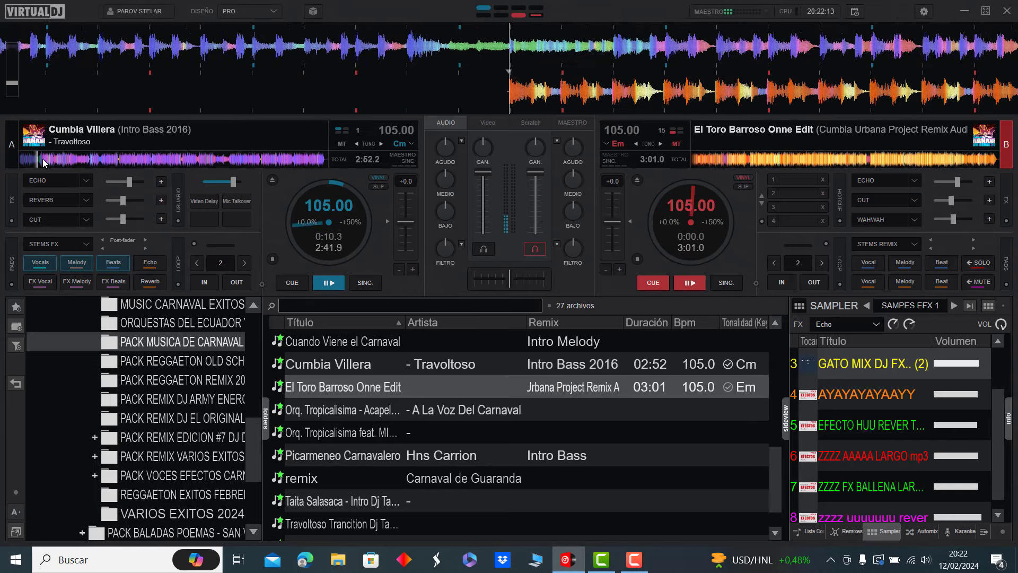
Preview successive passages of Cumbia Villera on deck A with Echo, skipping forward to about 1:45
{"action": "key", "text": "4"}
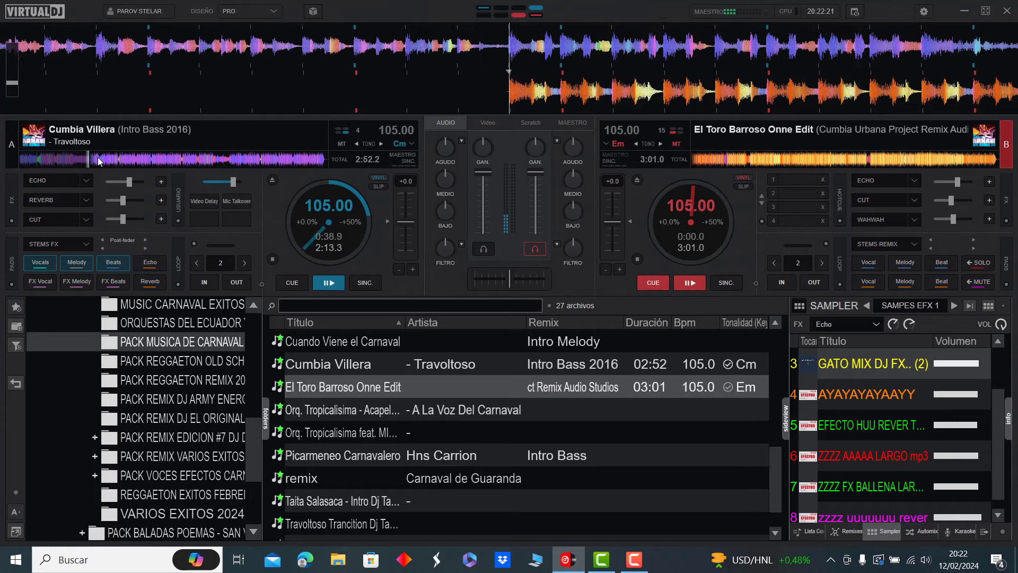
{"action": "key", "text": "4"}
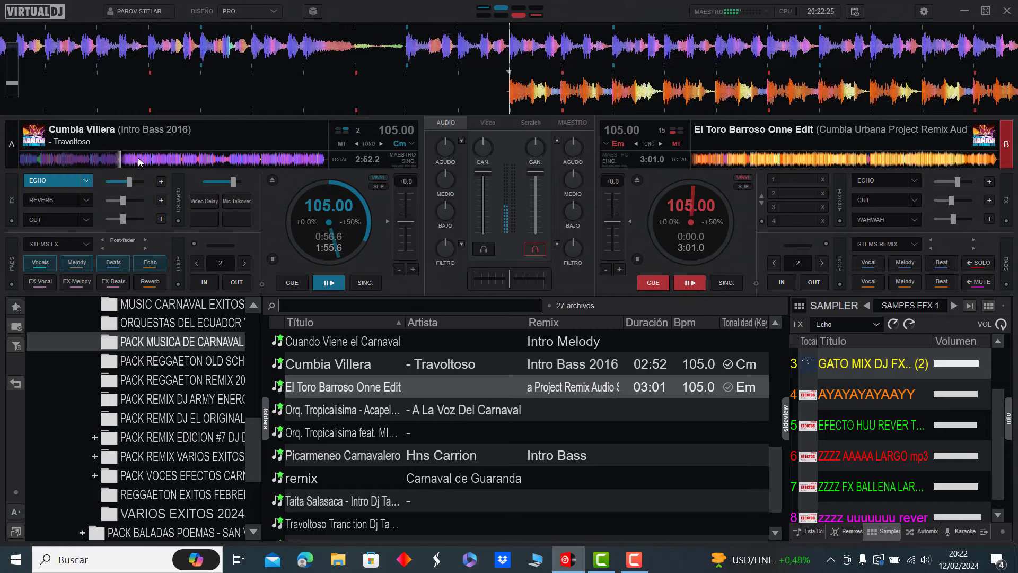
{"action": "key", "text": "4"}
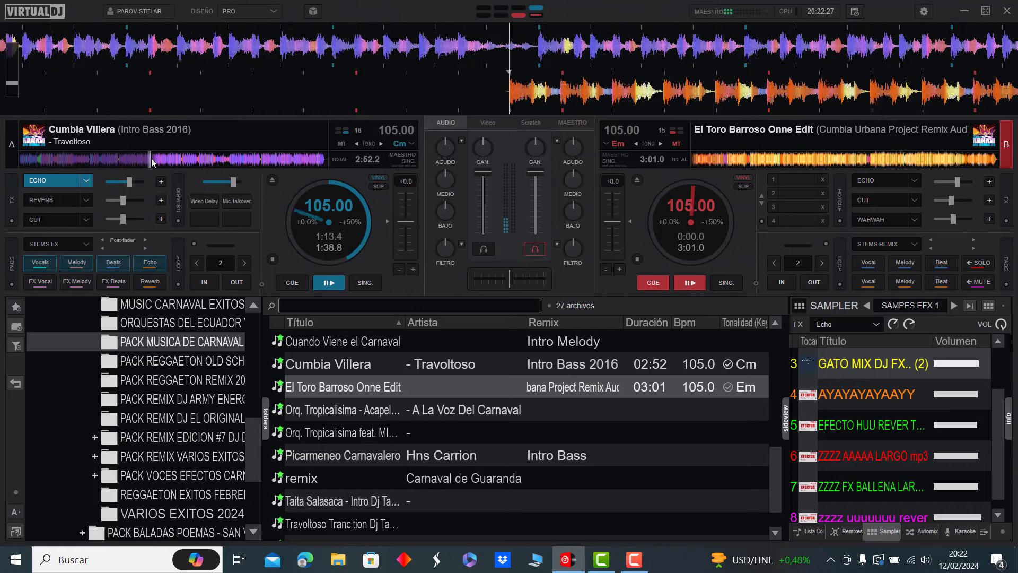
{"action": "key", "text": "4"}
{"action": "left_click", "coordinate": [200, 160]}
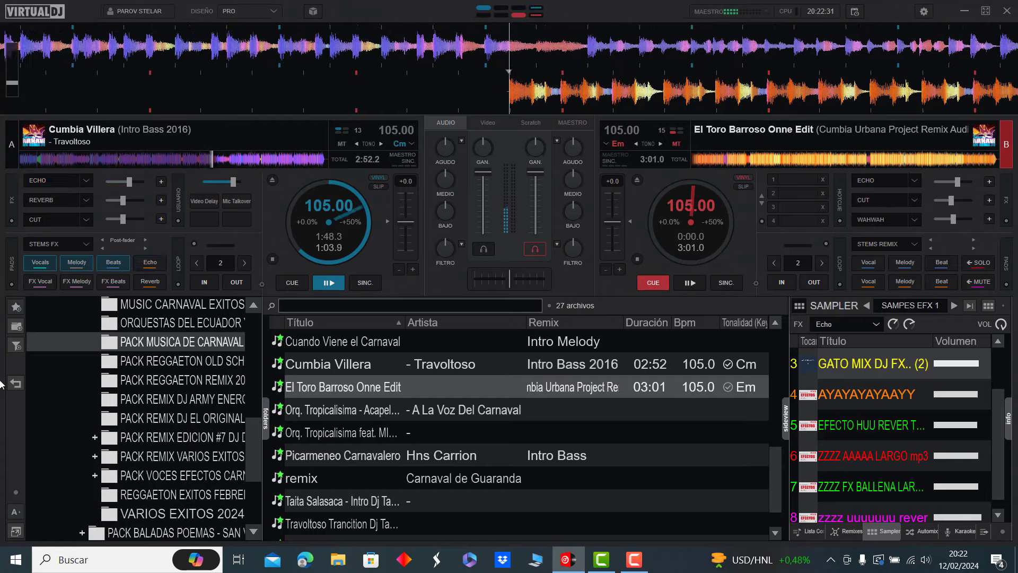
Transition to El Toro Barroso Onne Edit on deck B and load Orq. Tropicalisima - Acapella Started on deck A
{"action": "key", "text": "space"}
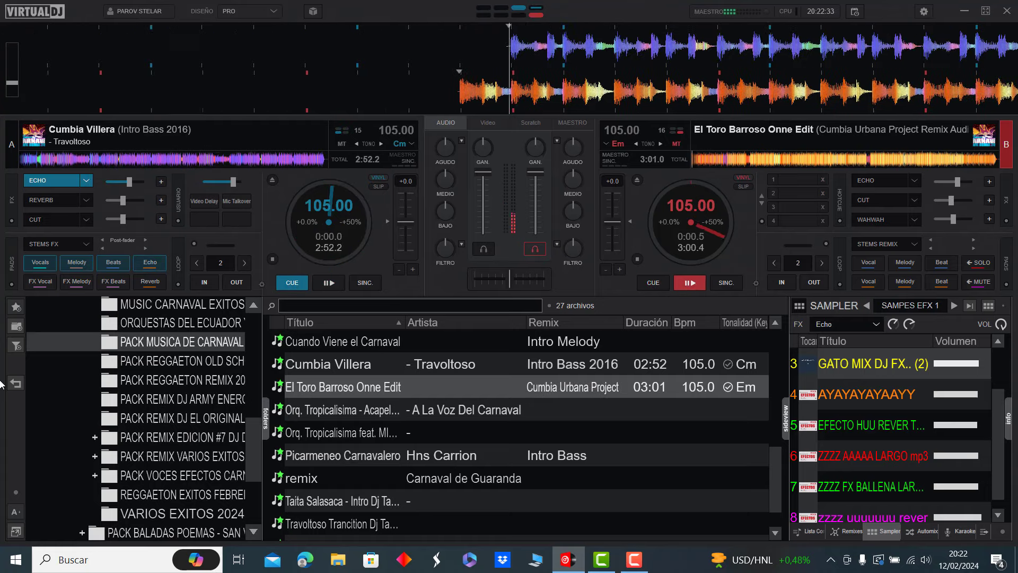
{"action": "double_click", "coordinate": [380, 412]}
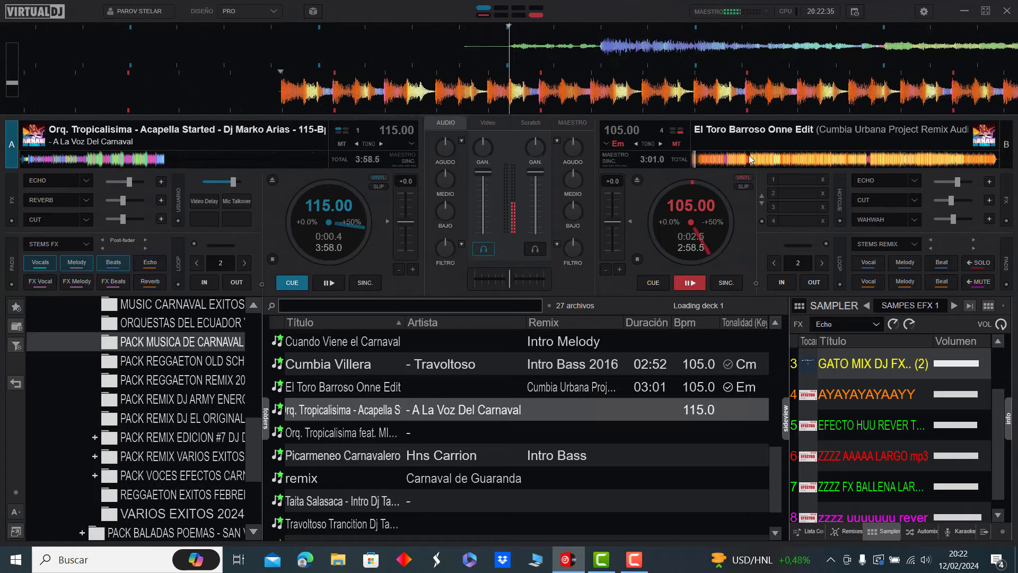
Preview successive passages of El Toro Barroso Onne Edit on deck B with Echo, skipping forward to about 1:40
{"action": "left_click", "coordinate": [710, 159]}
{"action": "left_click", "coordinate": [721, 158]}
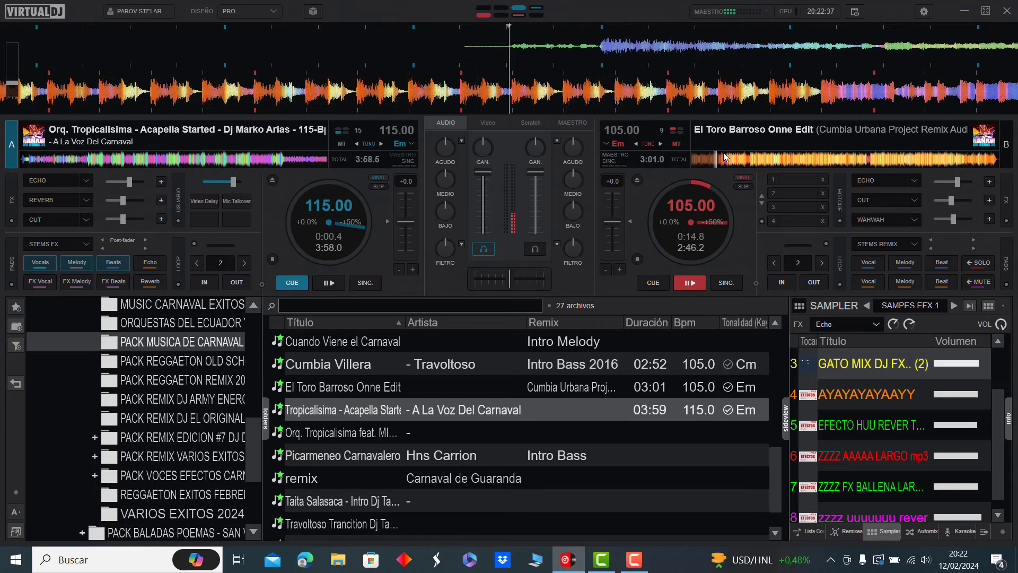
{"action": "scroll", "coordinate": [476, 484], "scroll_direction": "down", "scroll_amount": 2}
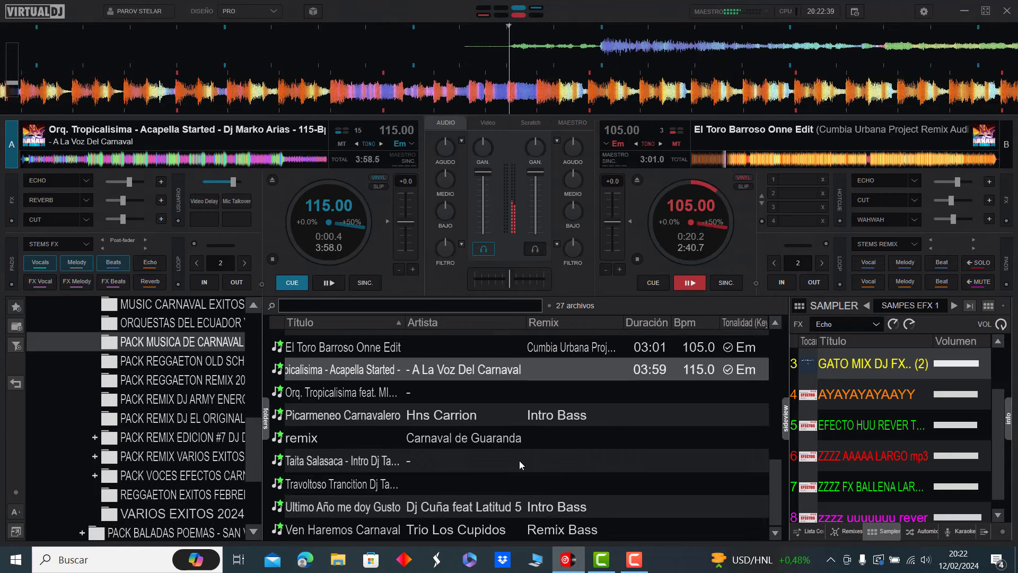
{"action": "left_click", "coordinate": [749, 159]}
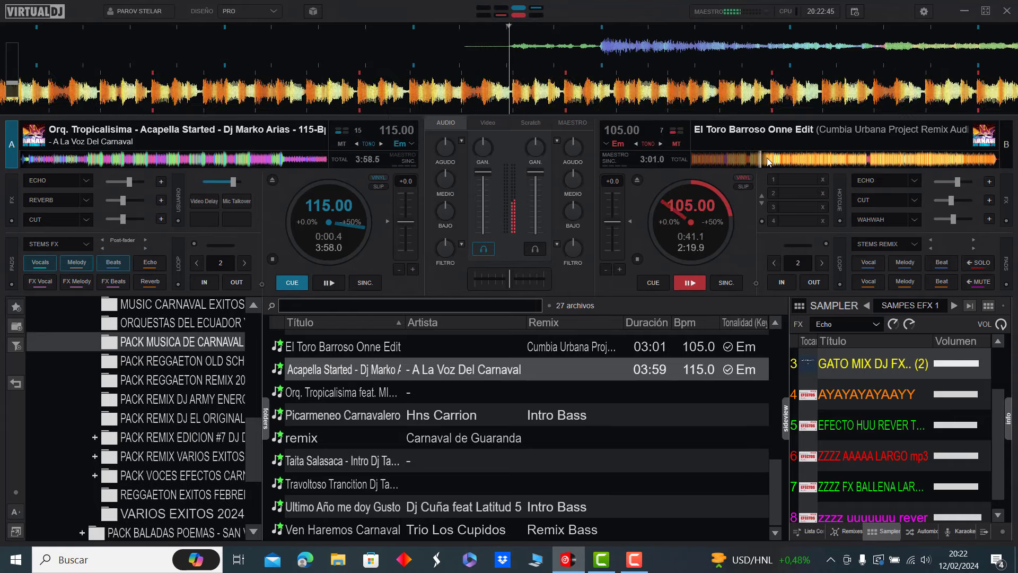
{"action": "left_click", "coordinate": [768, 159]}
{"action": "left_click", "coordinate": [779, 159]}
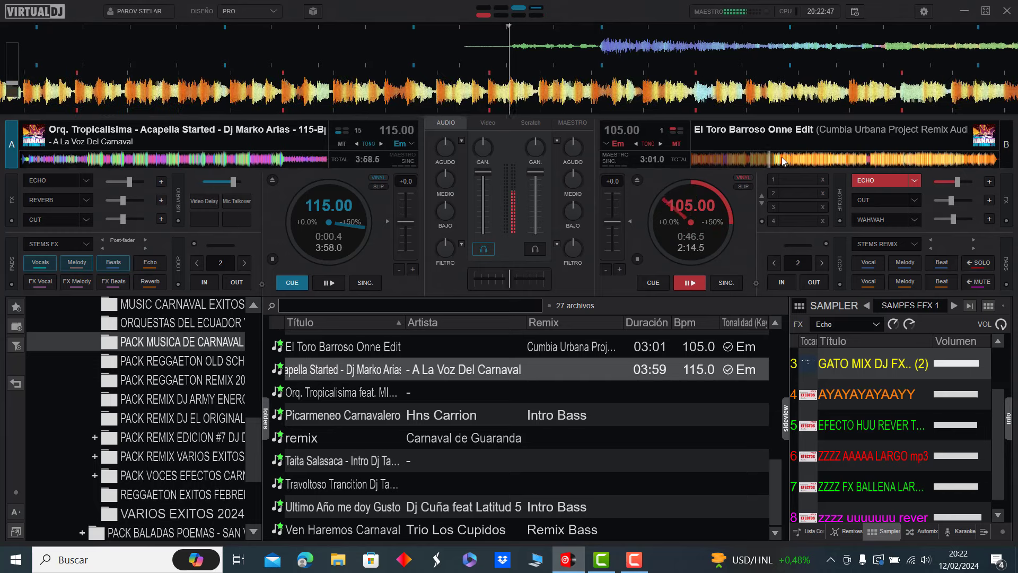
{"action": "left_click", "coordinate": [804, 158]}
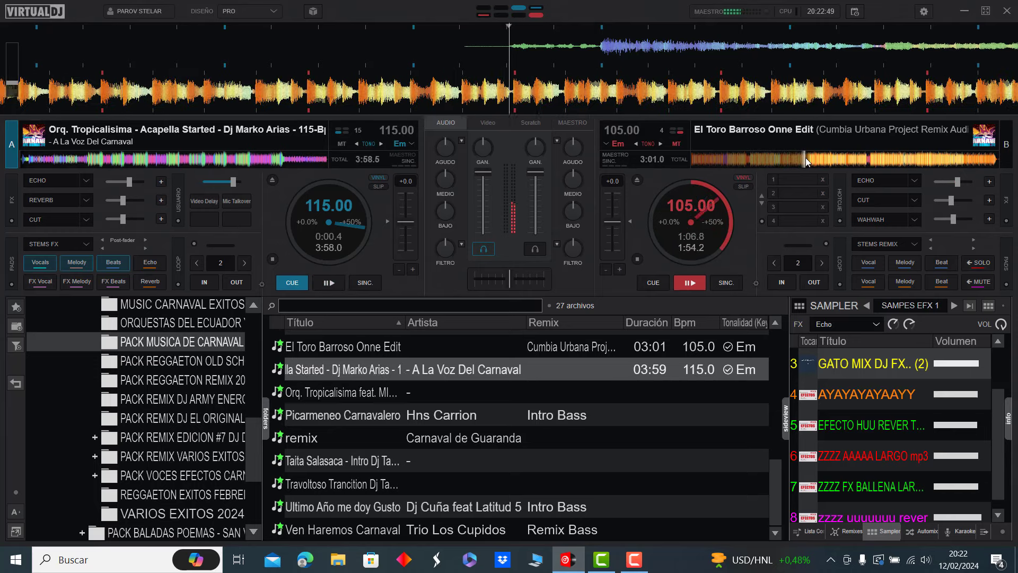
{"action": "left_click", "coordinate": [821, 160]}
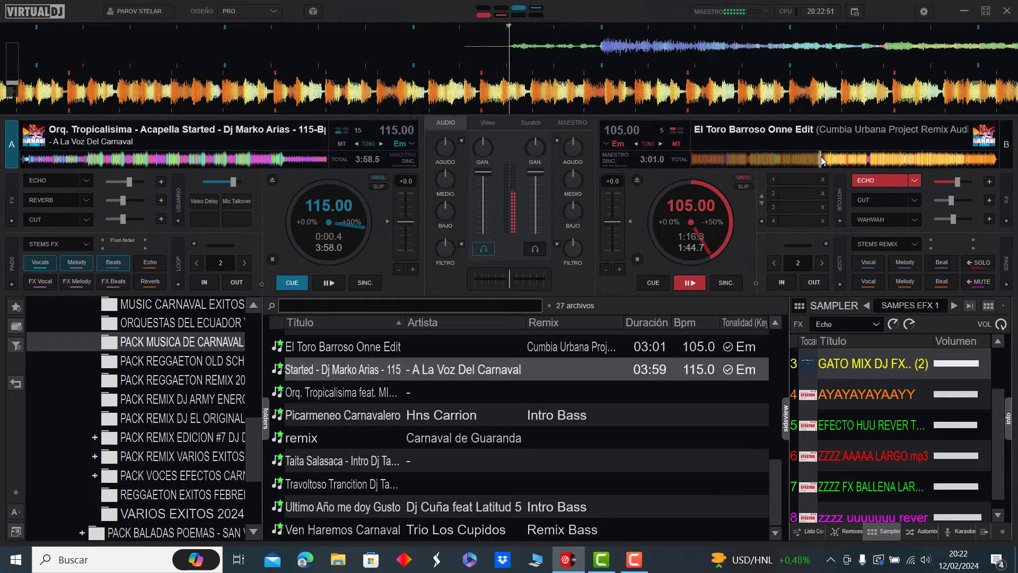
{"action": "left_click", "coordinate": [858, 160]}
{"action": "left_click", "coordinate": [862, 159]}
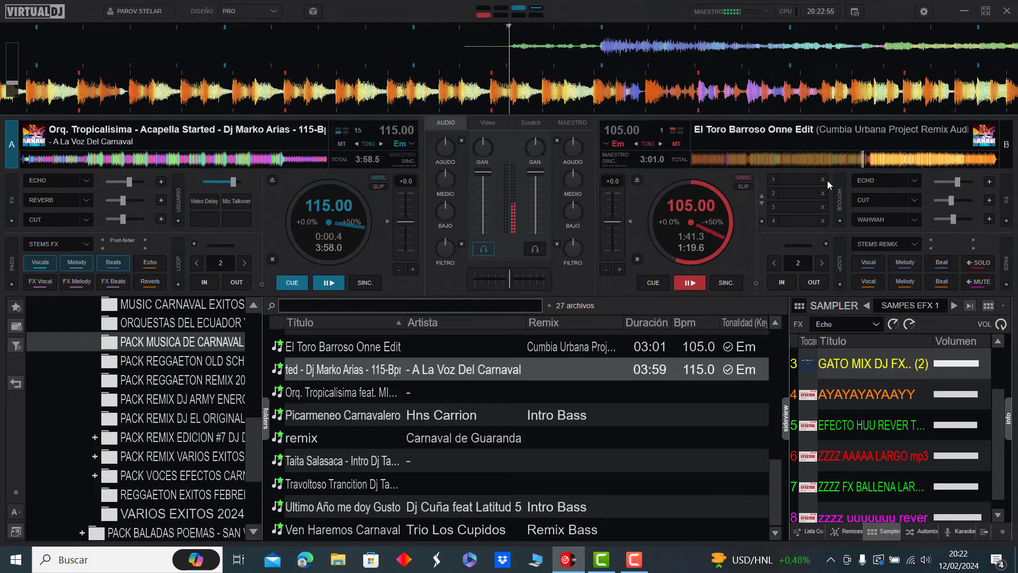
Transition to Orq. Tropicalisima - Acapella Started on deck A and load the Orq. Tropicalisima Intro Simple version on deck B
{"action": "key", "text": "space"}
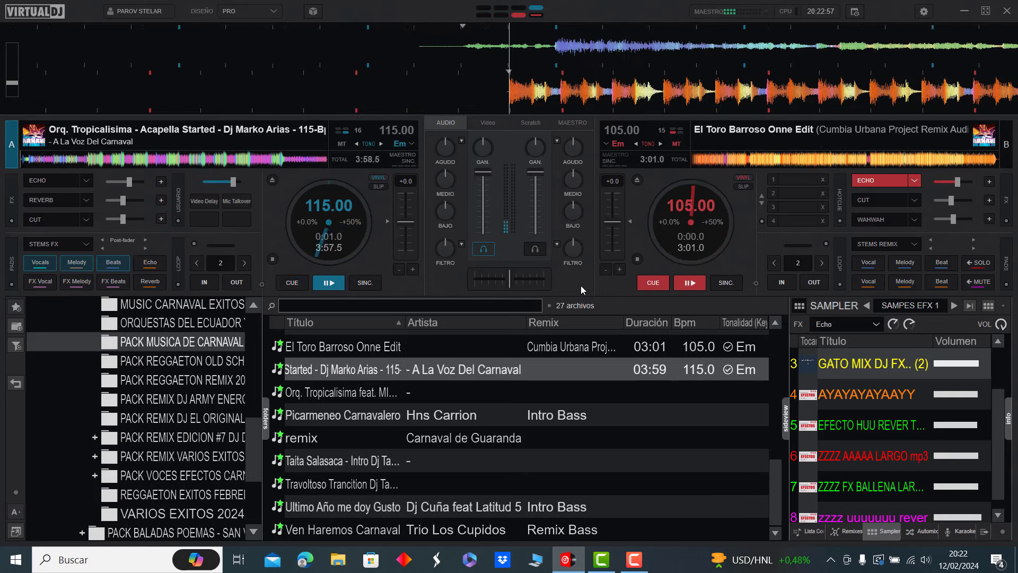
{"action": "double_click", "coordinate": [381, 390]}
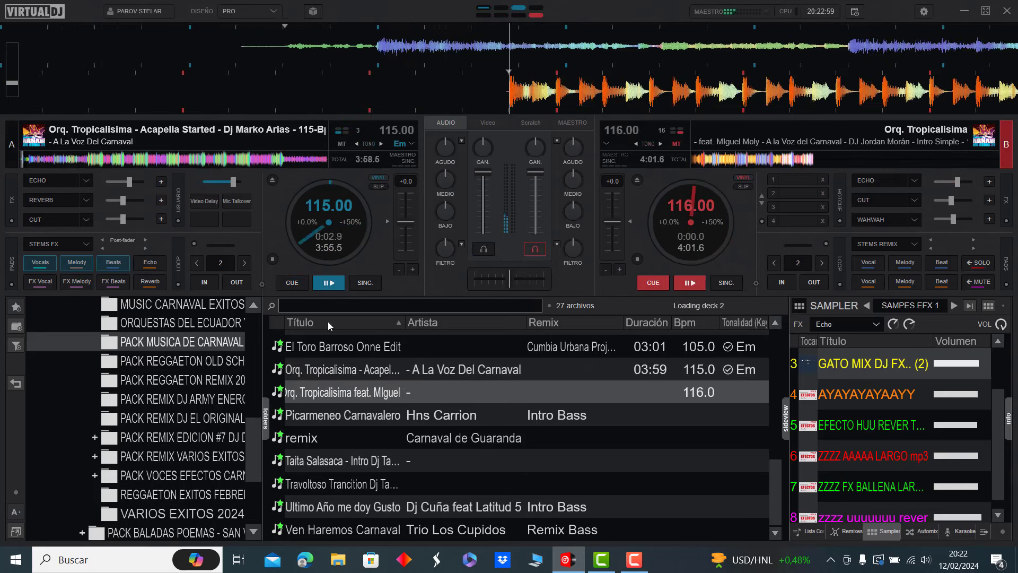
Preview Orq. Tropicalisima - Acapella Started on deck A with Echo up to about 2:02 and load Picarmeneo Carnavalero (Intro Bass) on deck B
{"action": "left_click", "coordinate": [37, 180]}
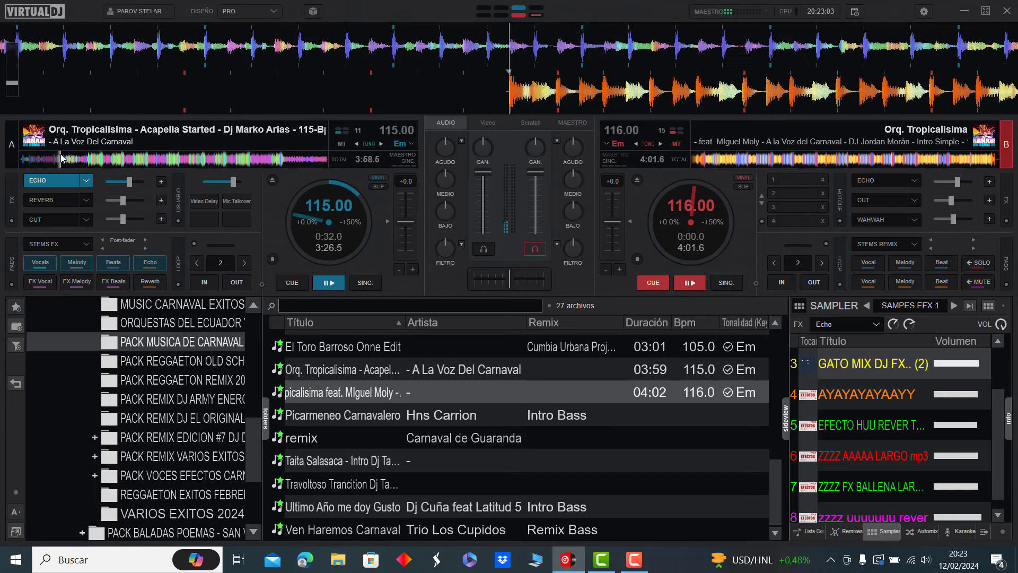
{"action": "double_click", "coordinate": [358, 419]}
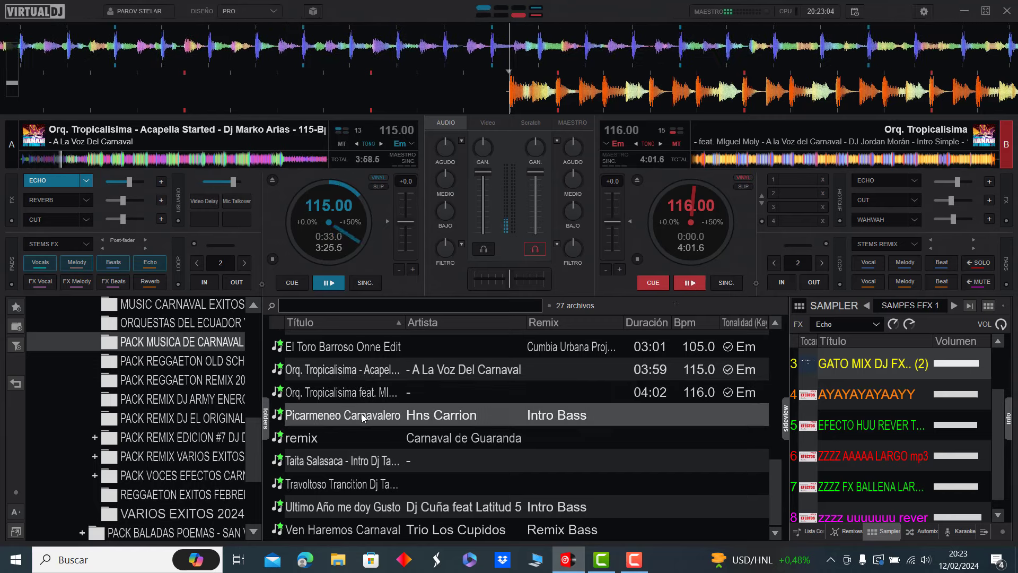
{"action": "left_click", "coordinate": [75, 160]}
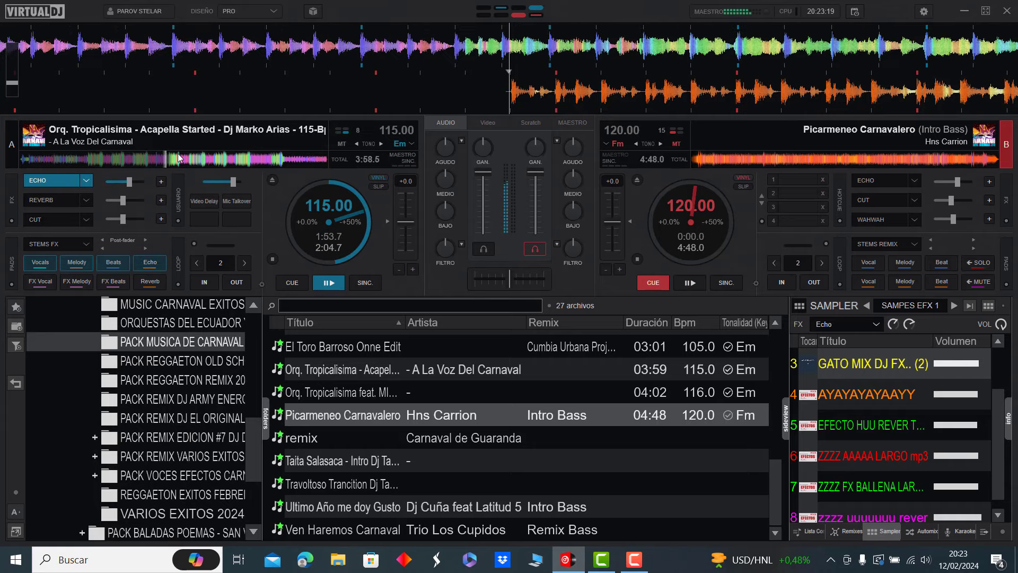
{"action": "key", "text": "4"}
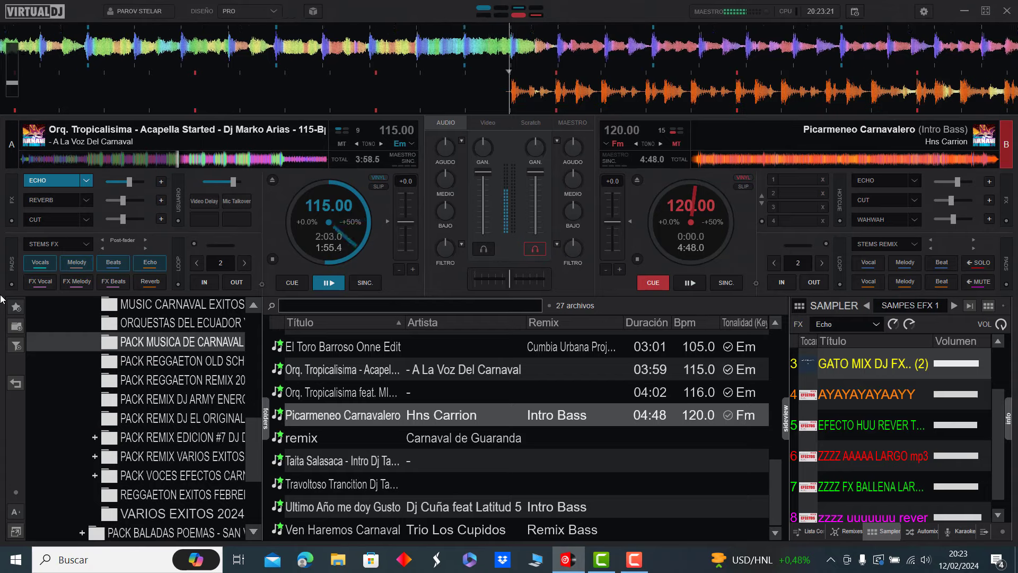
Load the Carnaval de Guaranda remix on deck A and preview passages of Picarmeneo Carnavalero on deck B with Echo up to about 2:25
{"action": "double_click", "coordinate": [345, 436]}
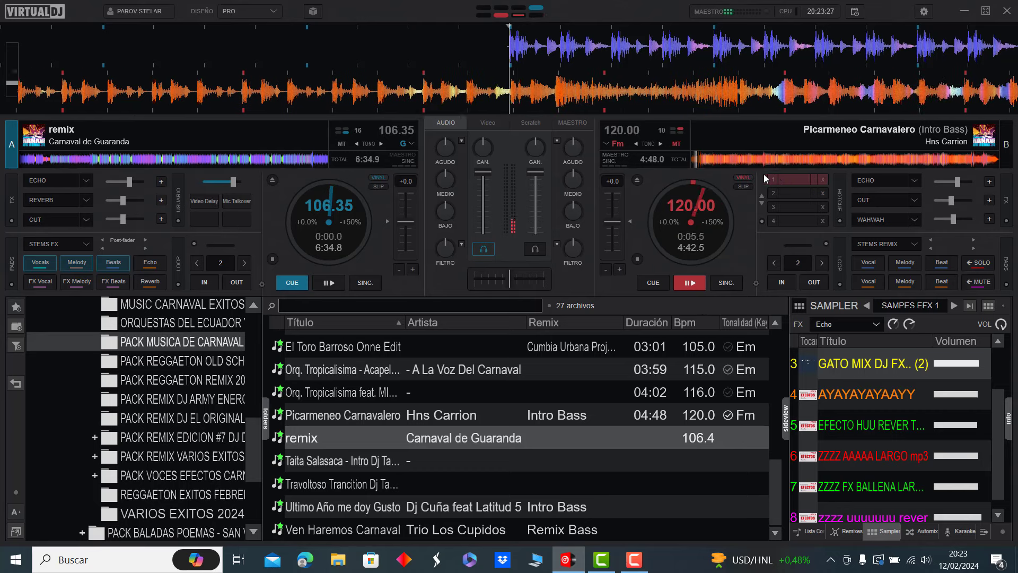
{"action": "left_click", "coordinate": [713, 159]}
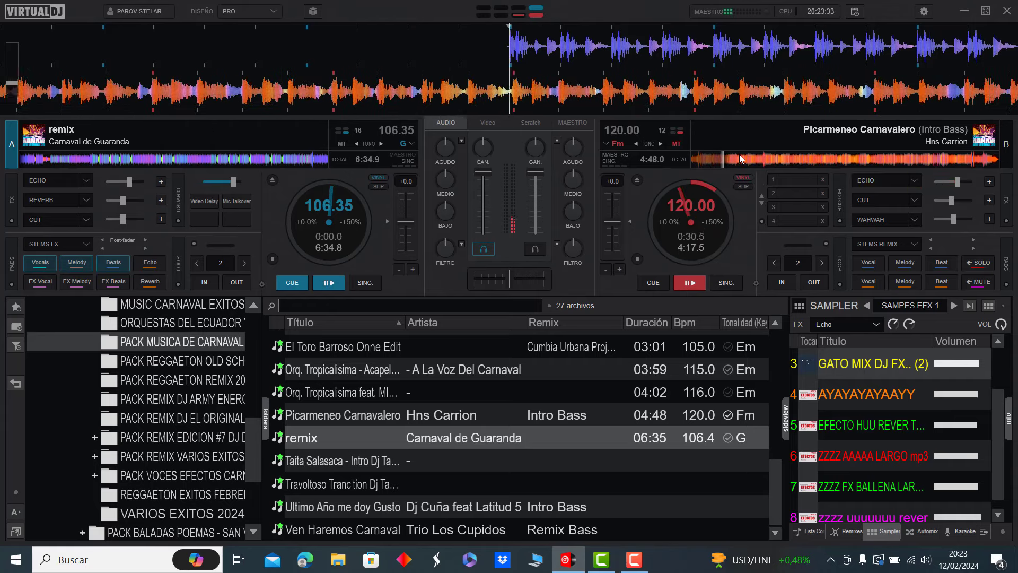
{"action": "left_click", "coordinate": [738, 159]}
{"action": "left_click", "coordinate": [775, 159]}
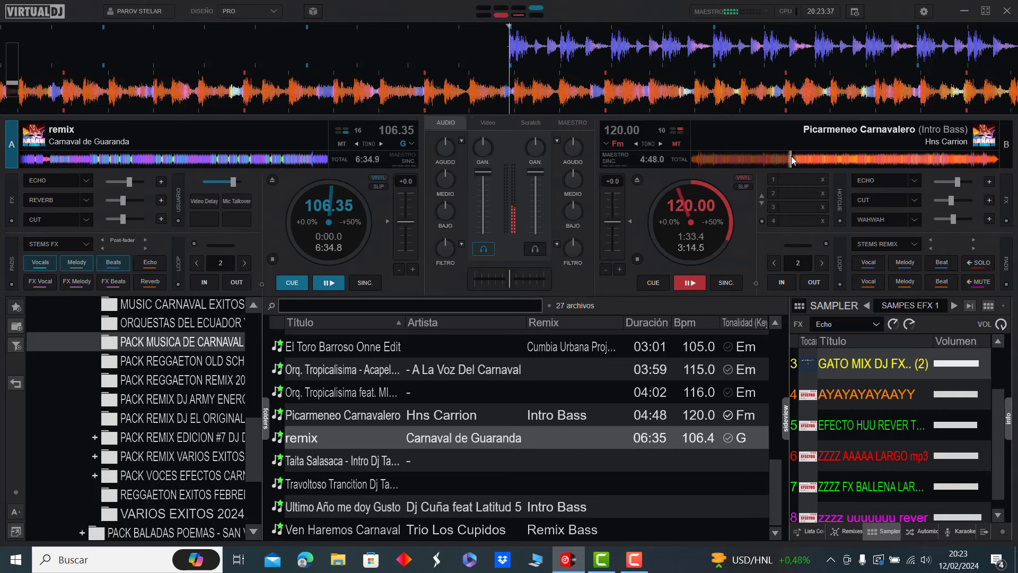
{"action": "left_click", "coordinate": [823, 159]}
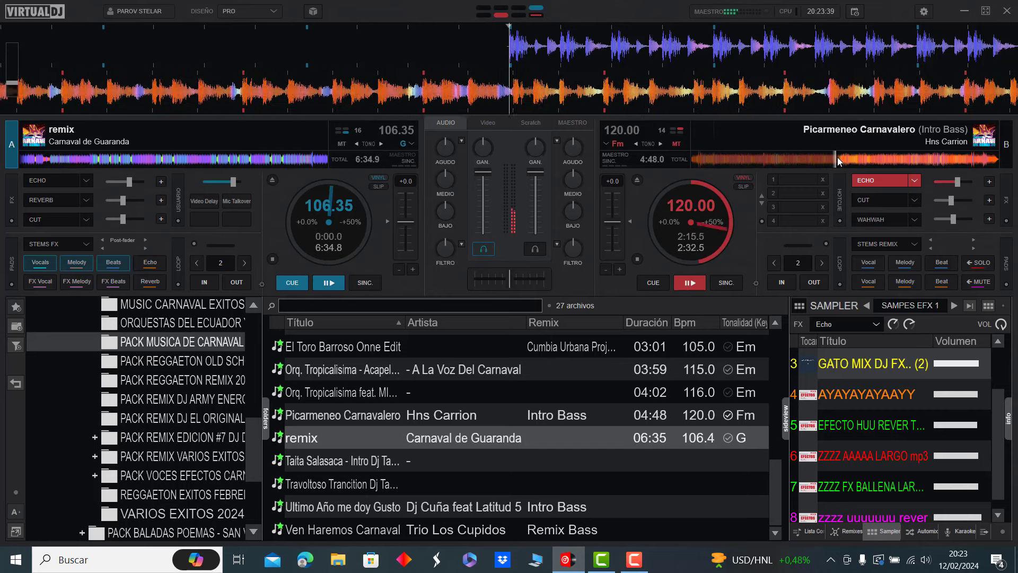
{"action": "left_click", "coordinate": [846, 159]}
{"action": "key", "text": "e"}
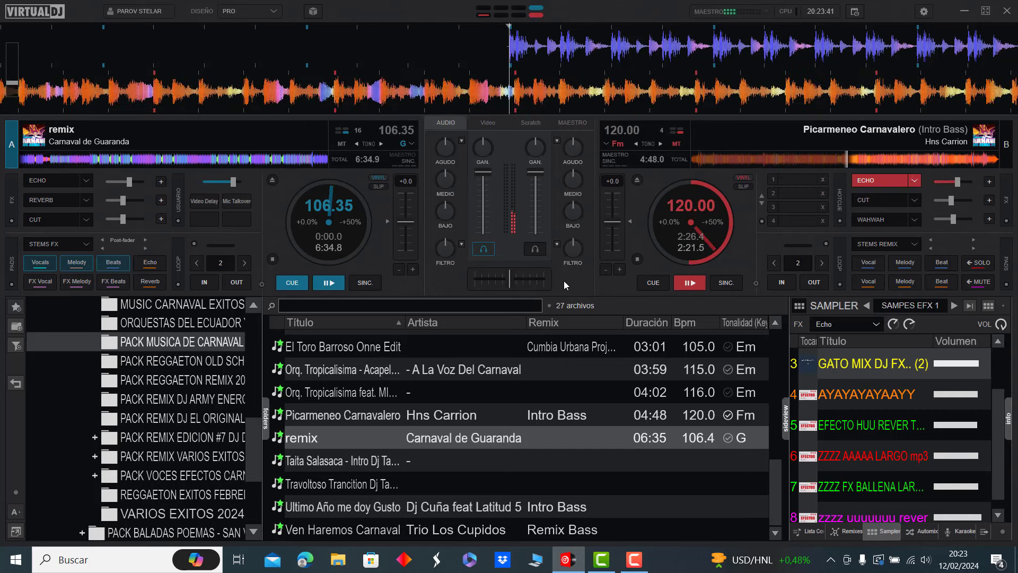
Load Taita Salasaca - Intro Dj Tauro on deck B and preview passages of the Carnaval de Guaranda remix on deck A with Echo up to about 2:19
{"action": "key", "text": "space"}
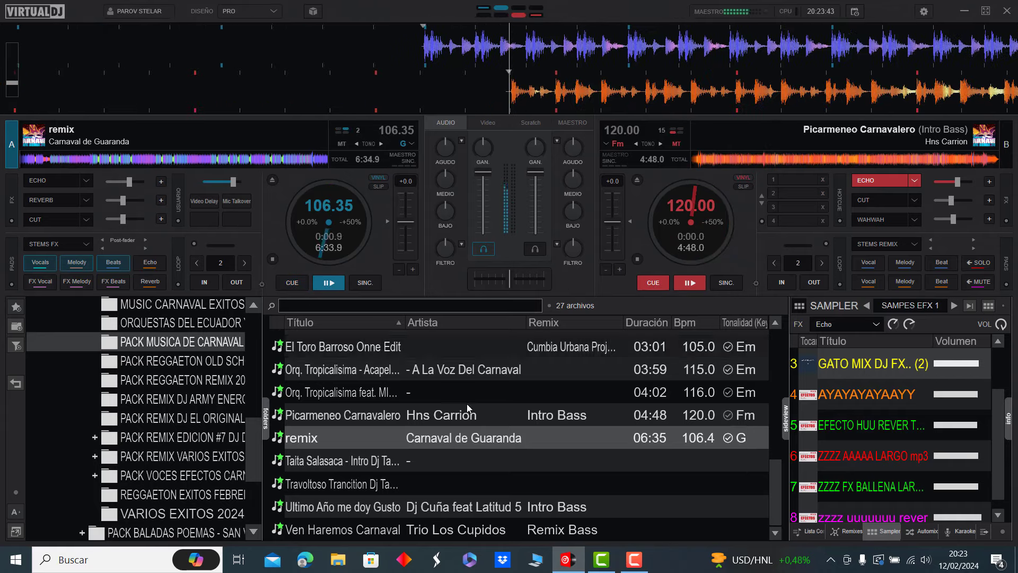
{"action": "double_click", "coordinate": [376, 462]}
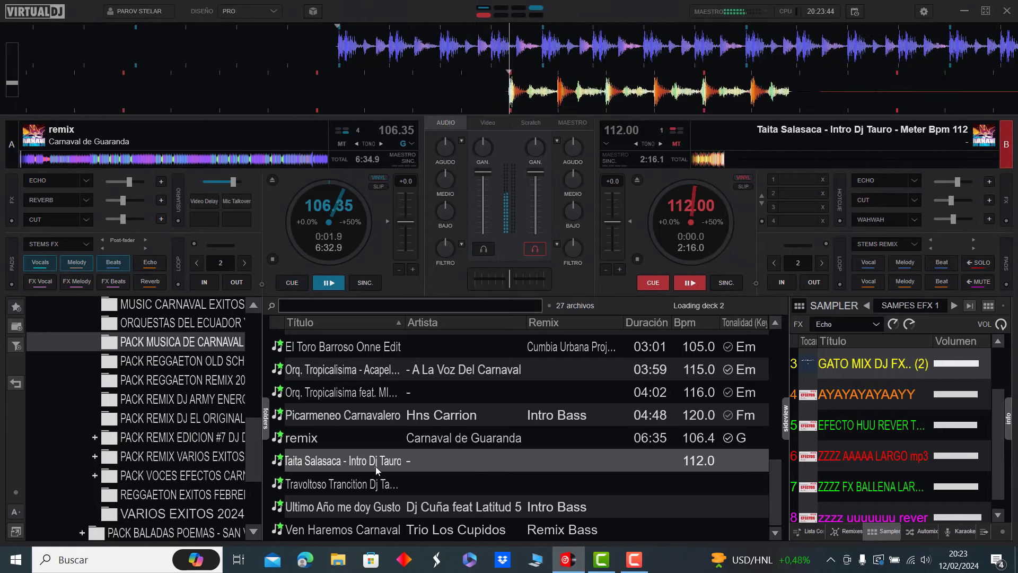
{"action": "left_click", "coordinate": [29, 159]}
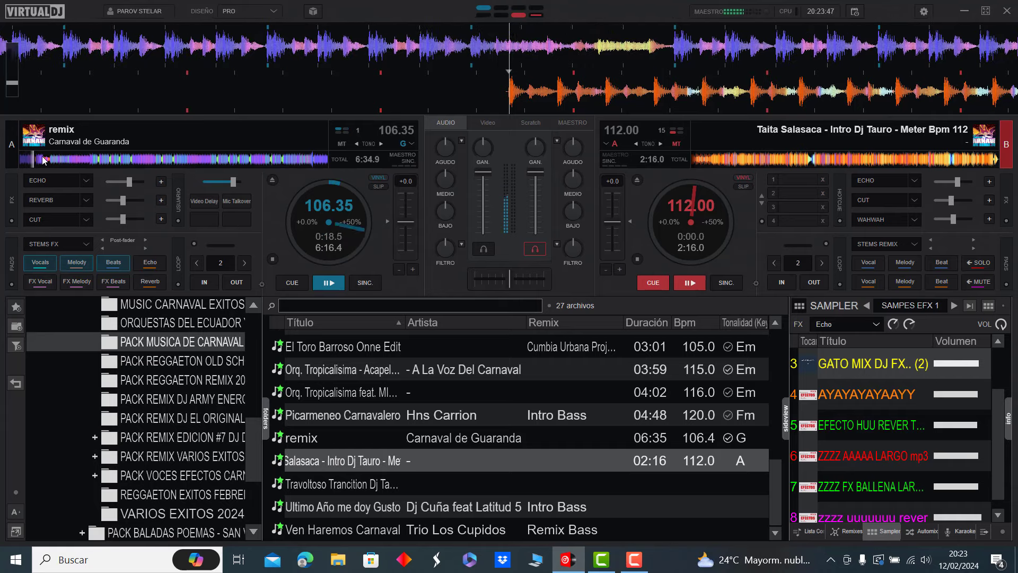
{"action": "key", "text": "e"}
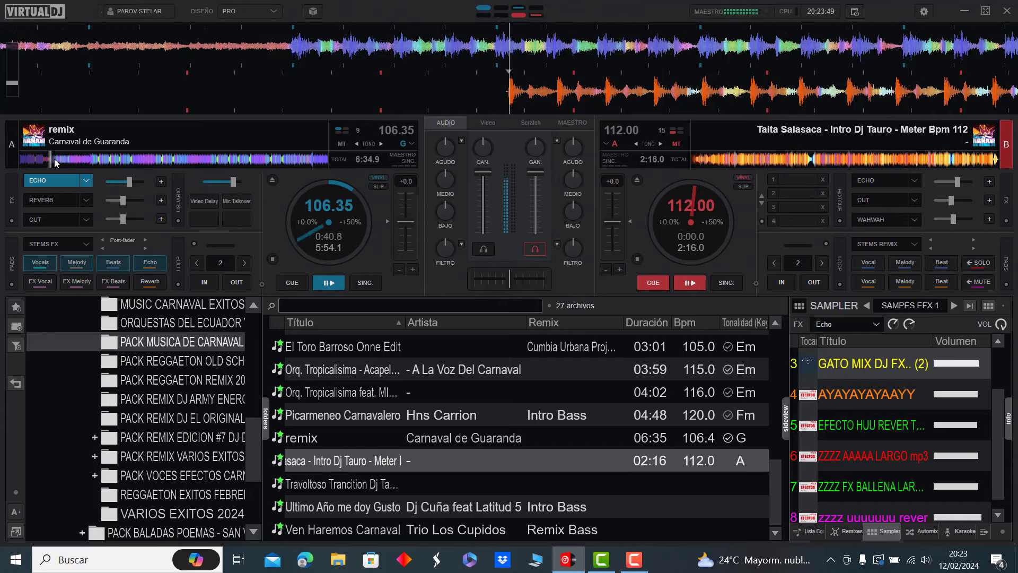
{"action": "left_click", "coordinate": [66, 159]}
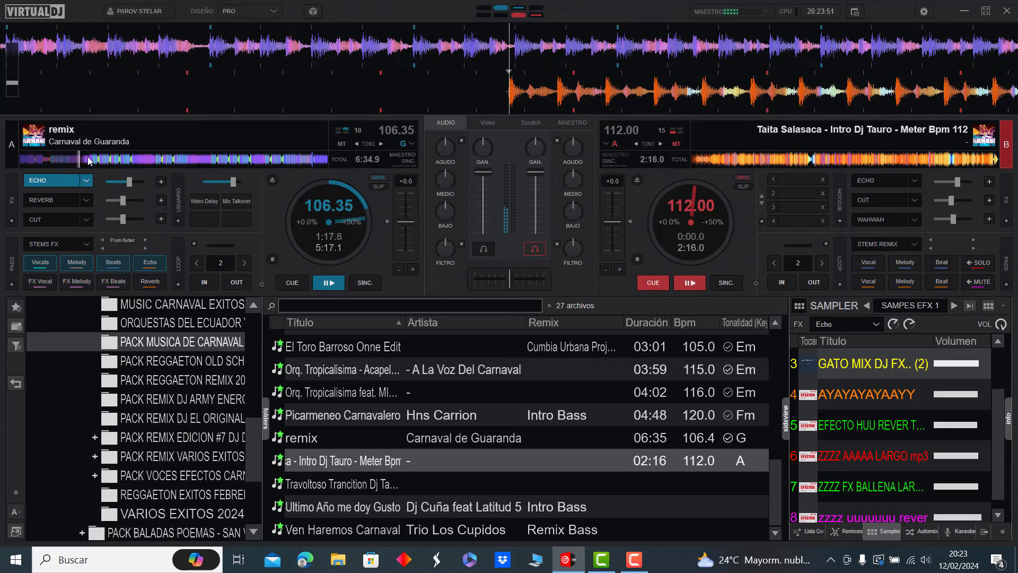
{"action": "left_click", "coordinate": [109, 159]}
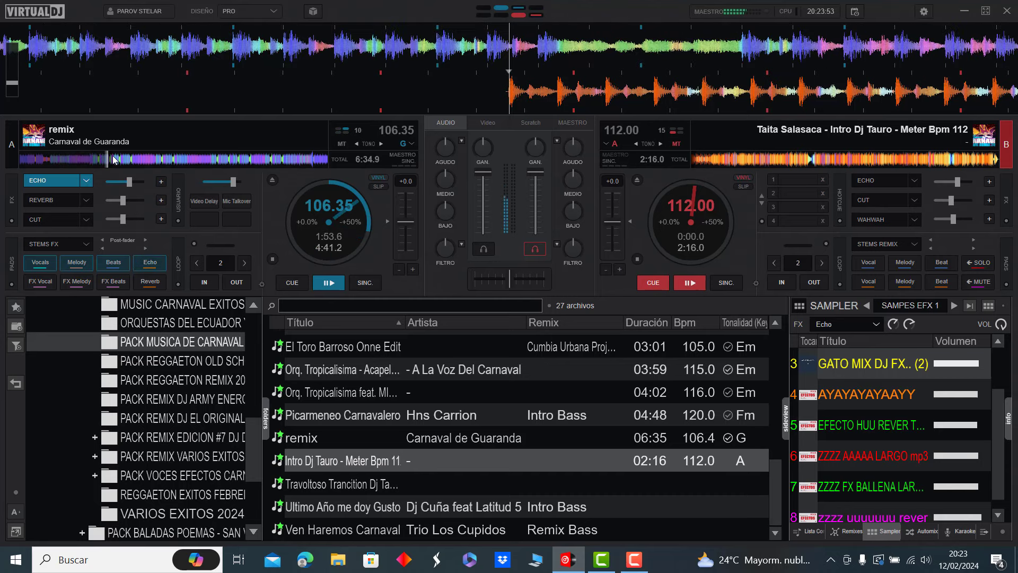
{"action": "left_click", "coordinate": [121, 159]}
{"action": "left_click", "coordinate": [58, 180]}
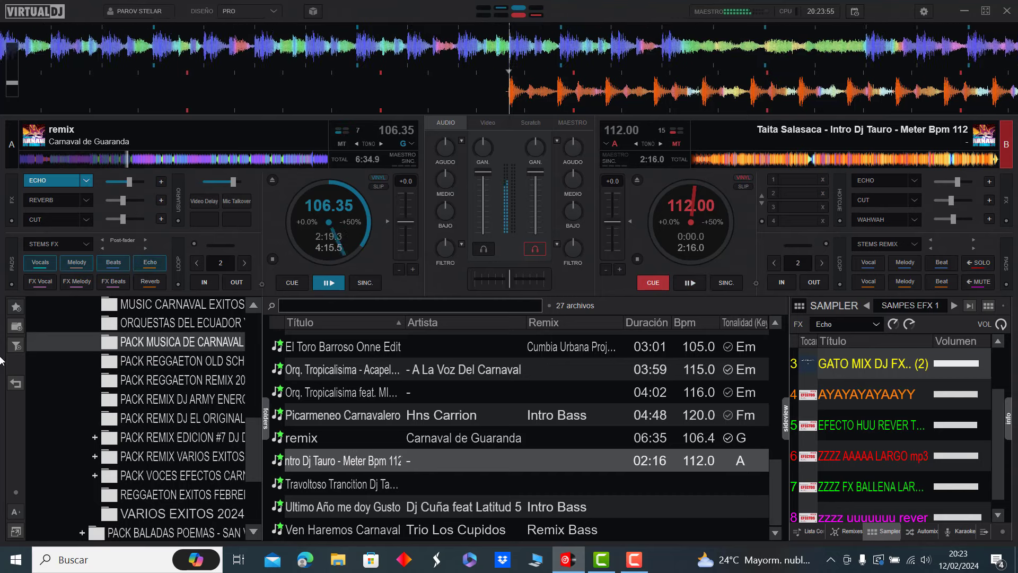
Load Travoltoso Trancition Dj Tauro Meter on deck A and preview Taita Salasaca on deck B with Echo up to about 0:50
{"action": "key", "text": "space"}
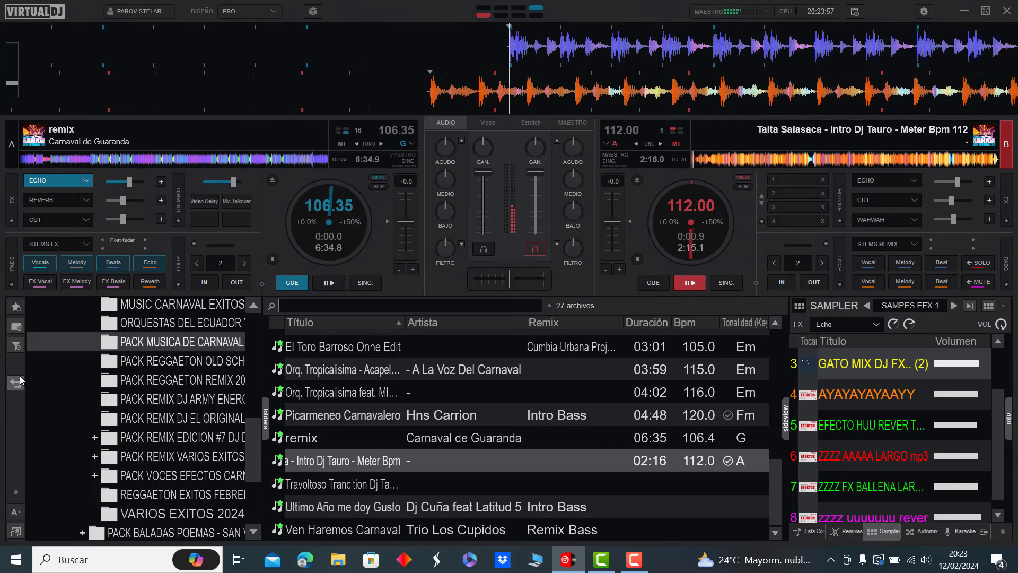
{"action": "double_click", "coordinate": [388, 486]}
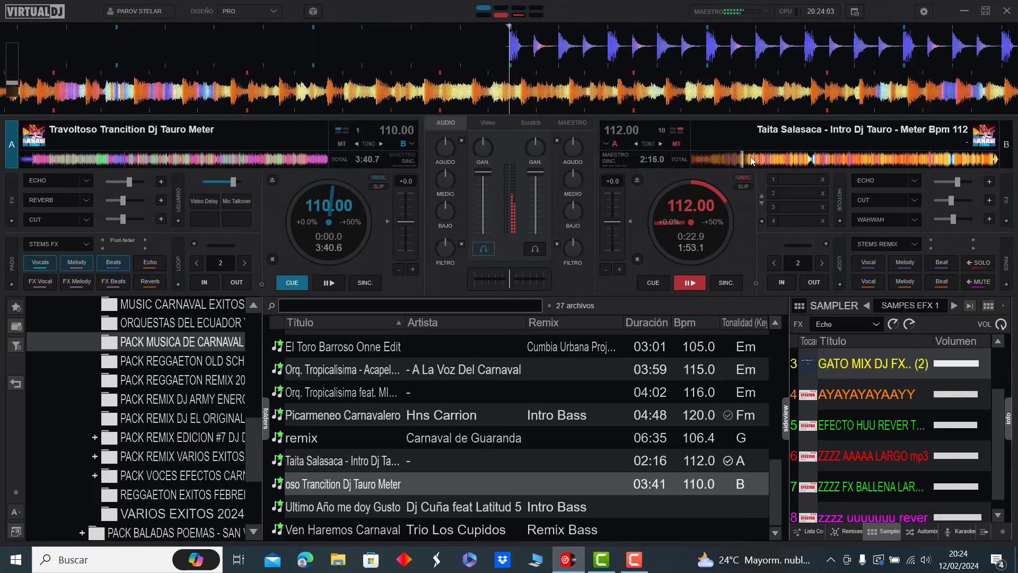
{"action": "left_click", "coordinate": [795, 161]}
{"action": "key", "text": "e"}
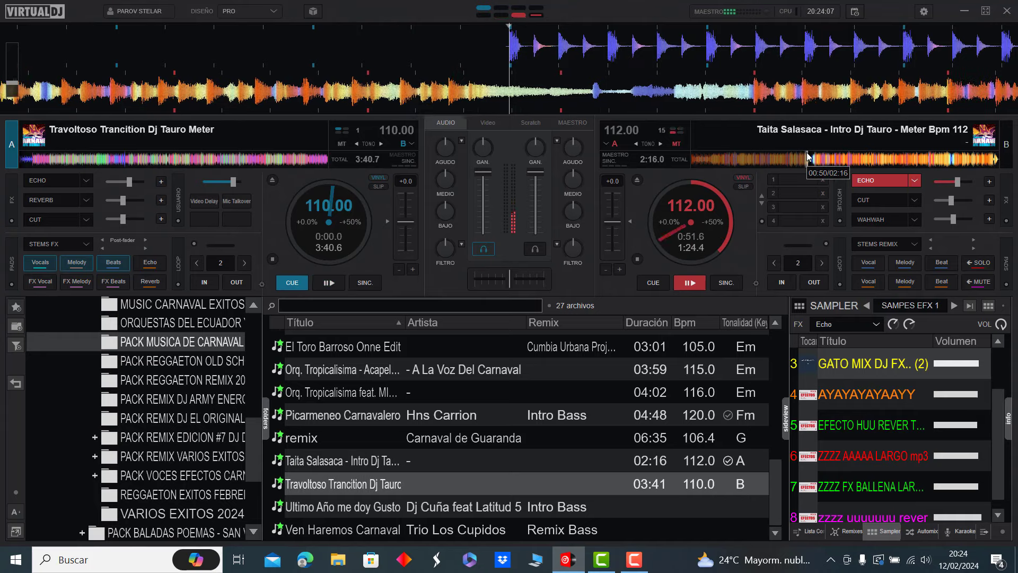
Load Ultimo Año me doy Gusto (Intro Bass) on deck B and preview passages of Travoltoso Trancition on deck A with Echo up to about 2:20
{"action": "key", "text": "space"}
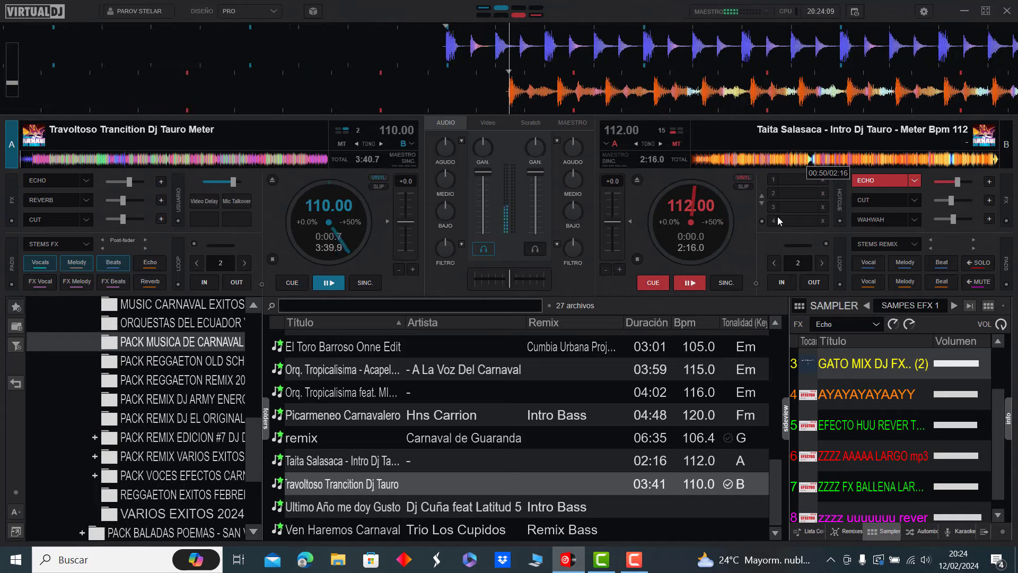
{"action": "double_click", "coordinate": [528, 506]}
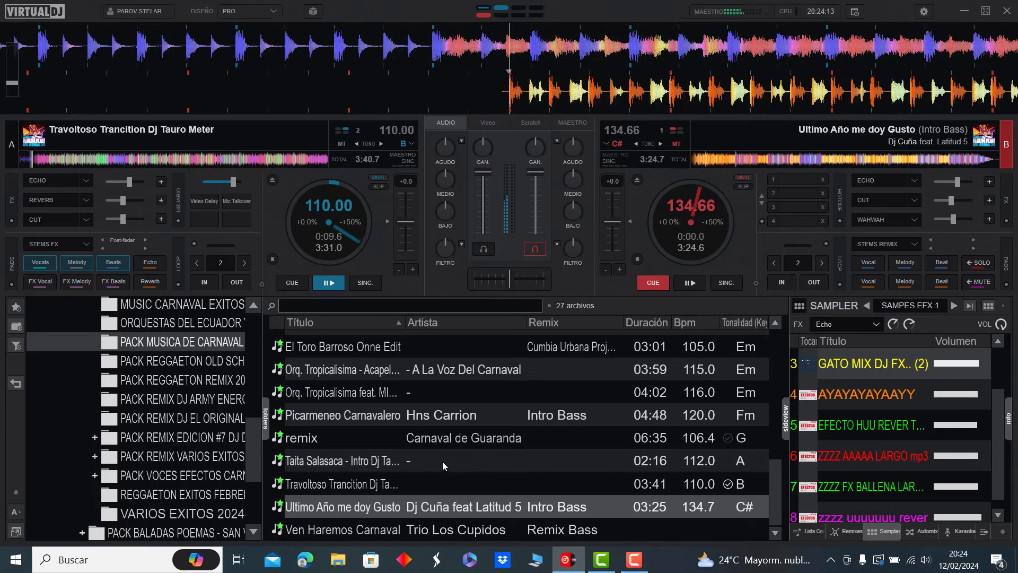
{"action": "left_click", "coordinate": [34, 180]}
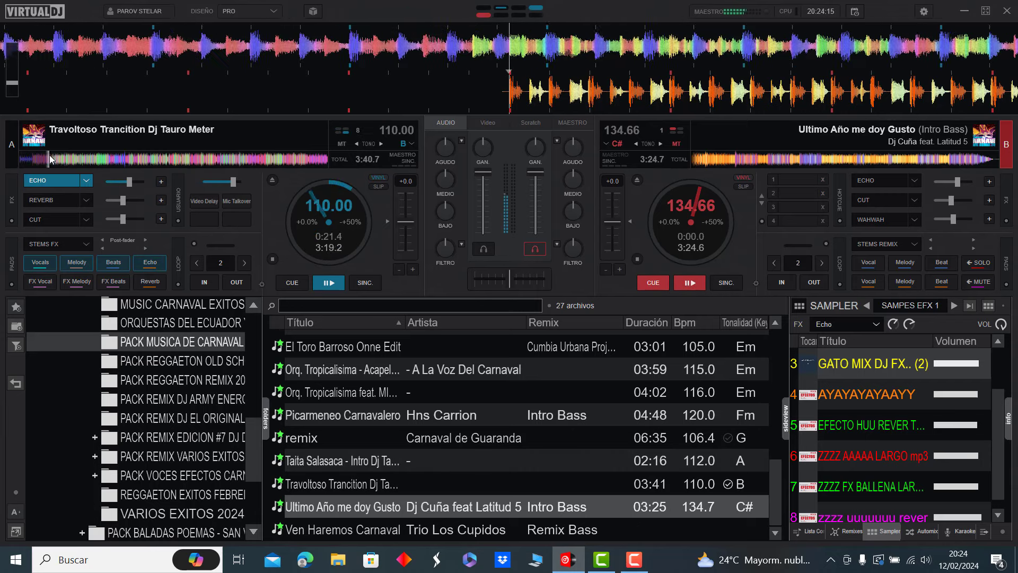
{"action": "left_click", "coordinate": [64, 158]}
{"action": "left_click", "coordinate": [83, 160]}
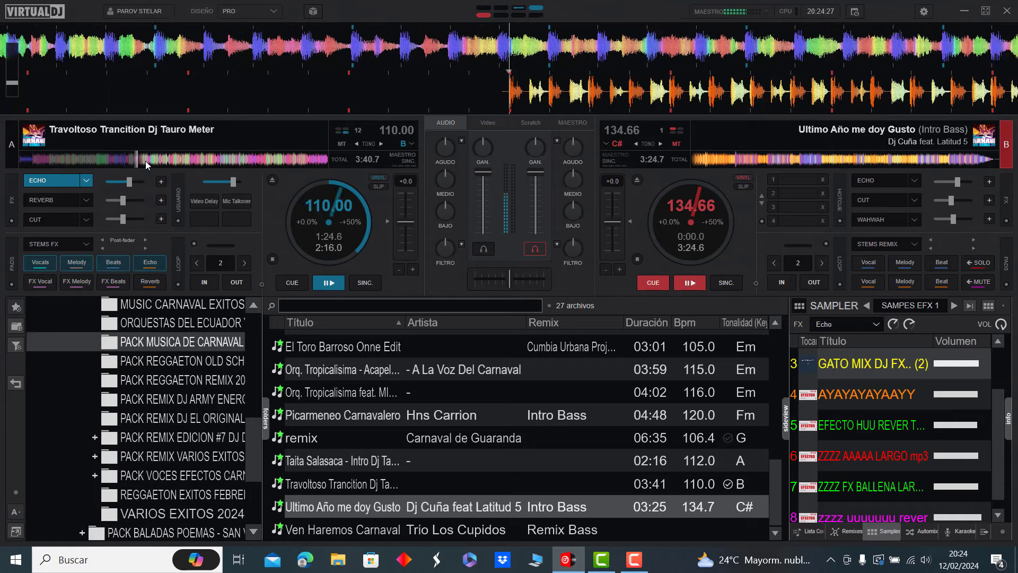
{"action": "left_click", "coordinate": [150, 160]}
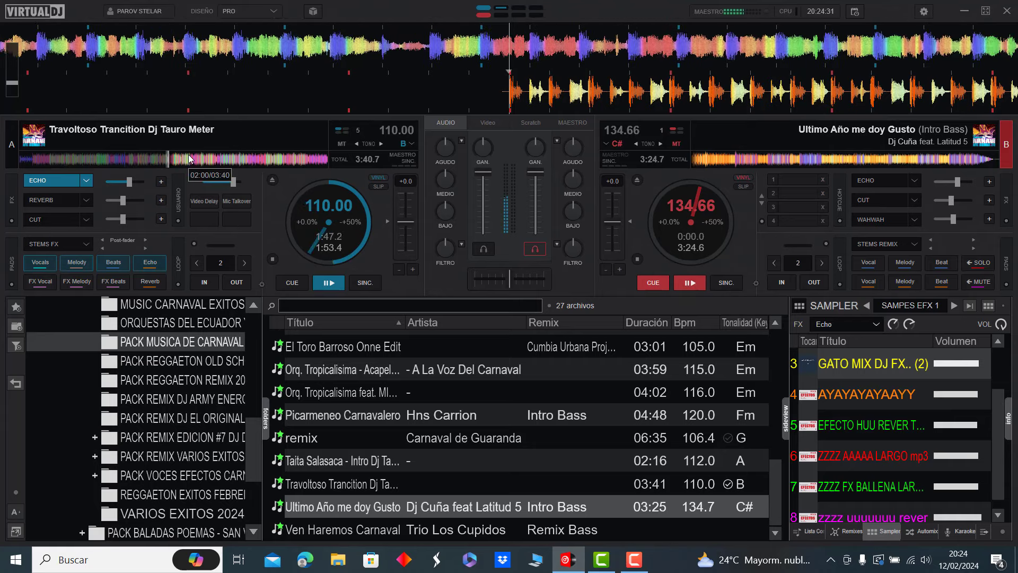
{"action": "left_click", "coordinate": [211, 160]}
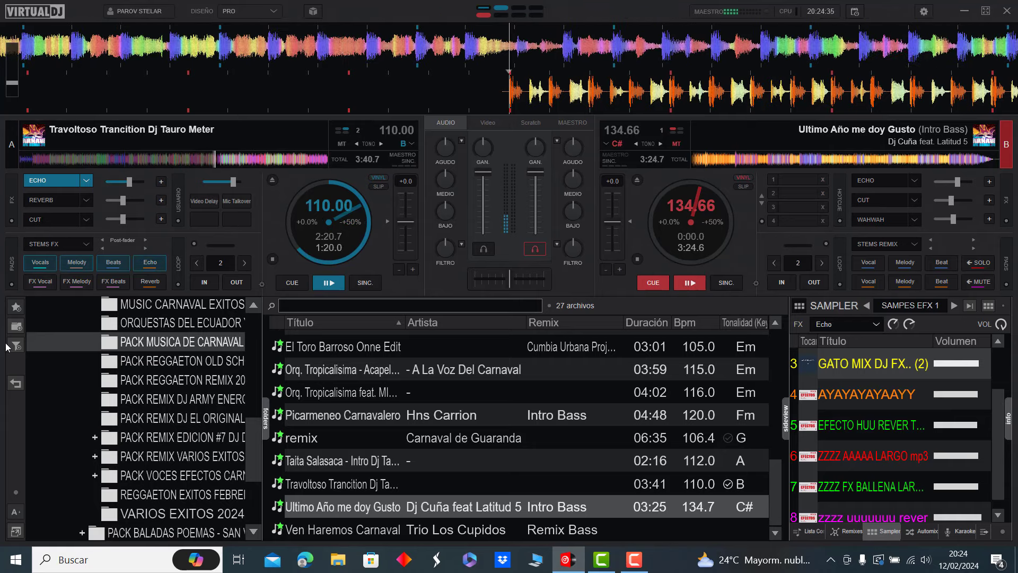
Load Ven Haremos Carnaval (Remix Bass) on deck A and preview passages of Ultimo Año me doy Gusto on deck B with Echo up to about 2:13
{"action": "key", "text": "space"}
{"action": "double_click", "coordinate": [455, 532]}
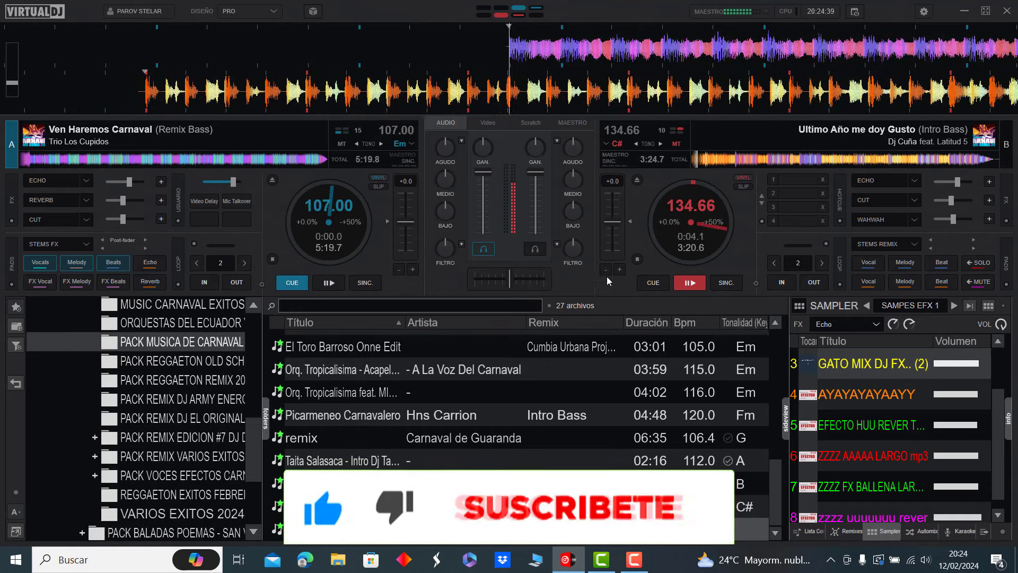
{"action": "left_click", "coordinate": [701, 159]}
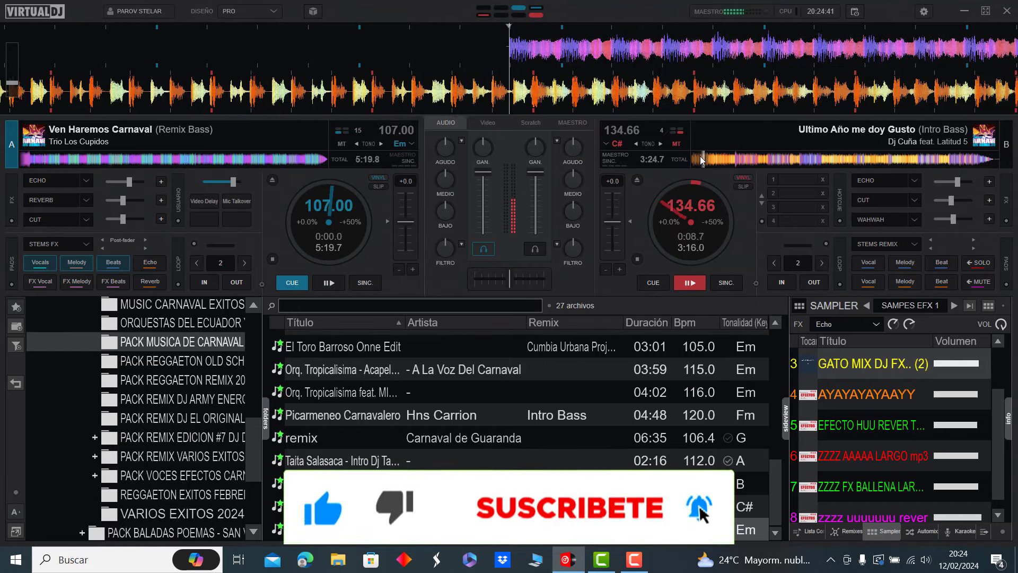
{"action": "left_click", "coordinate": [718, 160]}
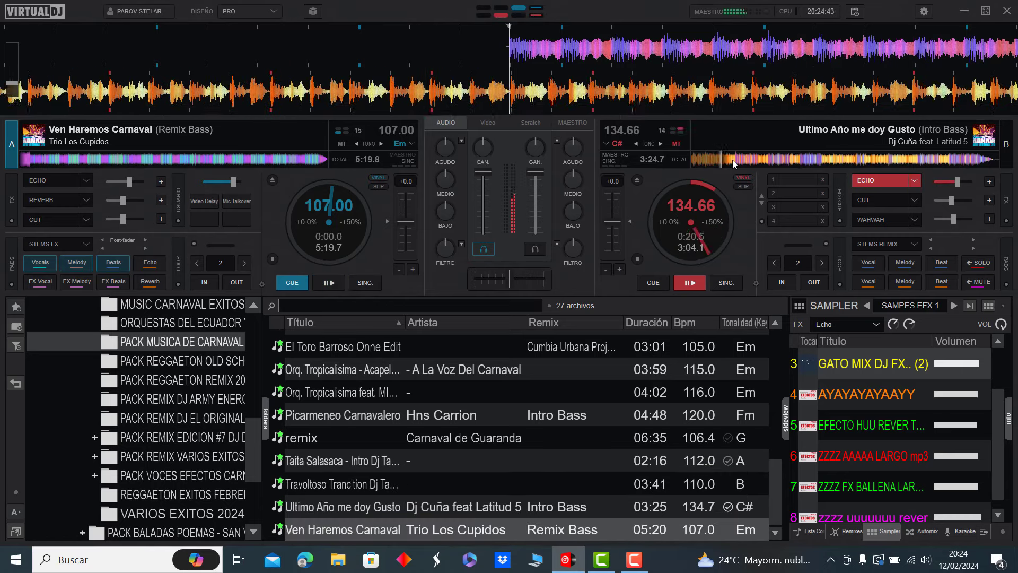
{"action": "left_click", "coordinate": [745, 161]}
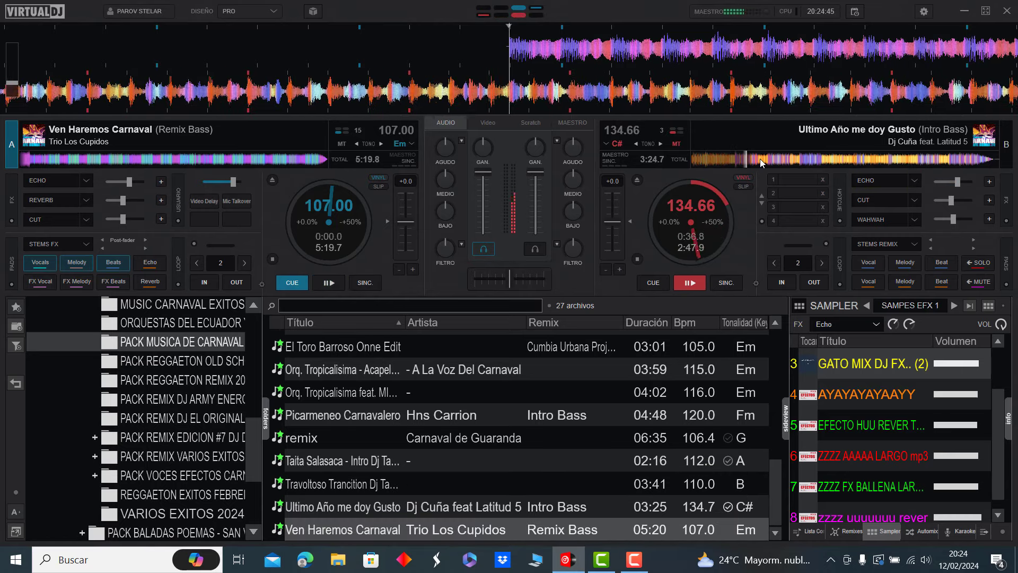
{"action": "left_click", "coordinate": [796, 159]}
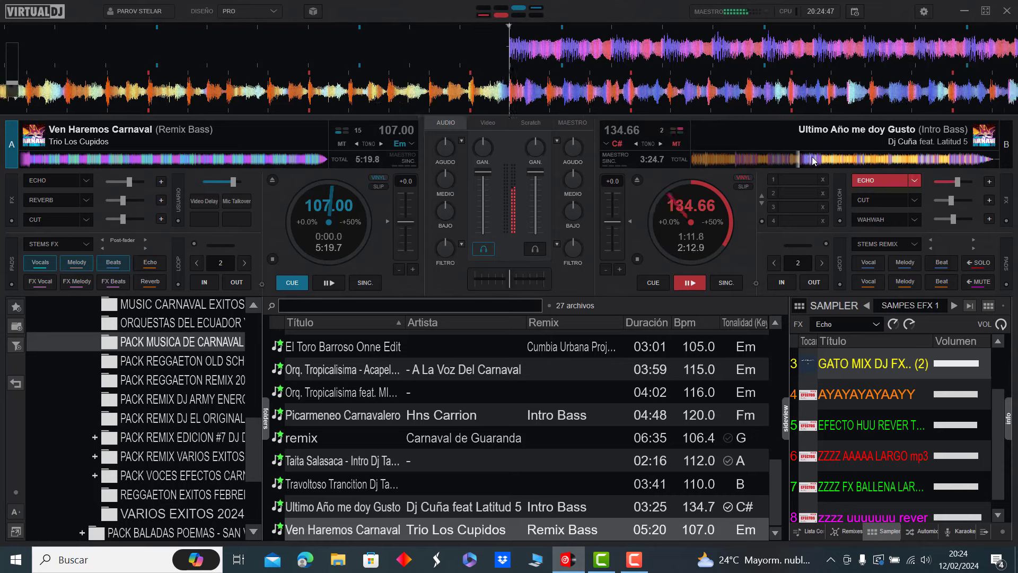
{"action": "left_click", "coordinate": [860, 159]}
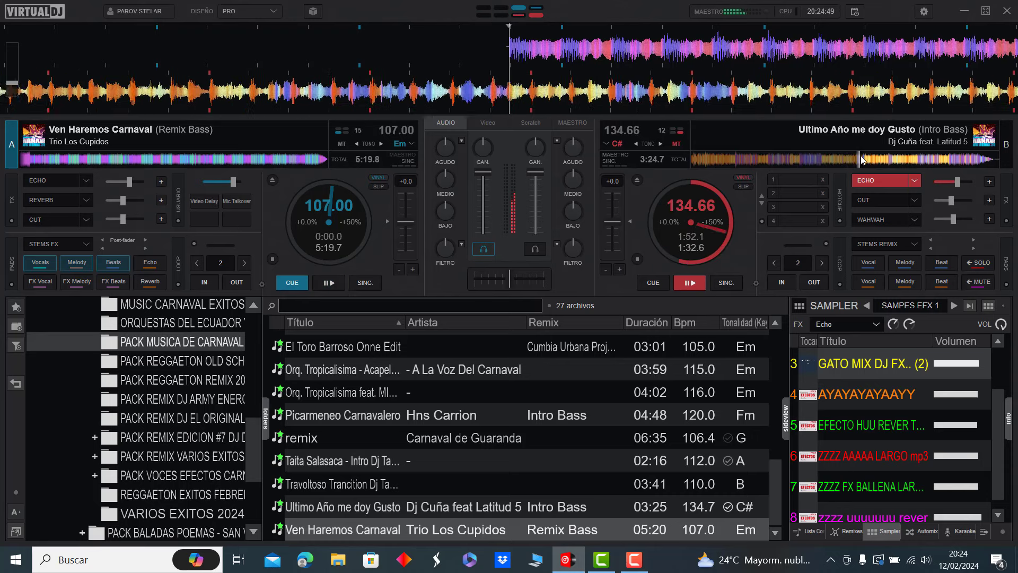
{"action": "left_click", "coordinate": [892, 156]}
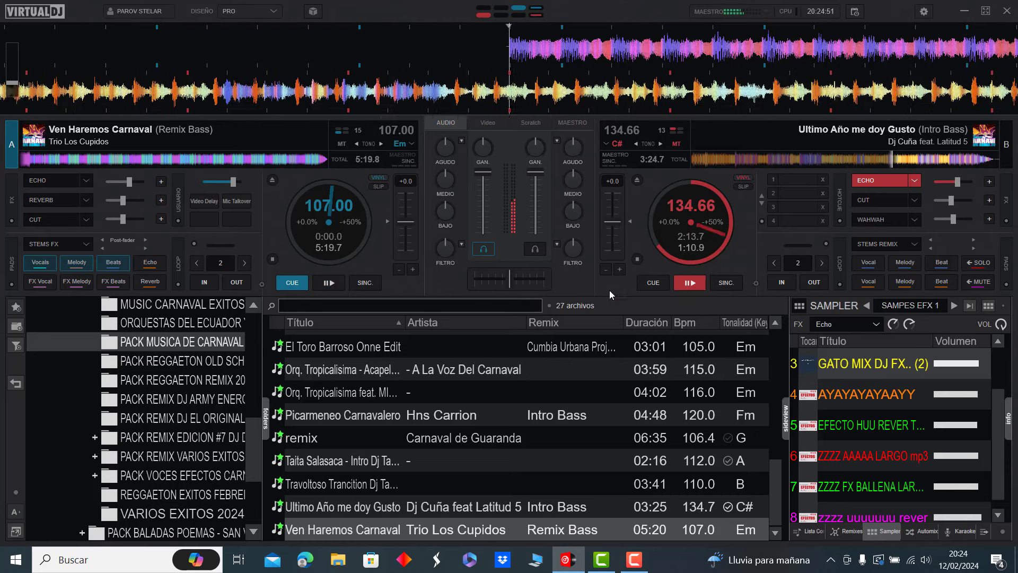
Preview passages of Ven Haremos Carnaval on deck A with Echo up to about 3:02 and raise its filter to about 545 Hz
{"action": "key", "text": "space"}
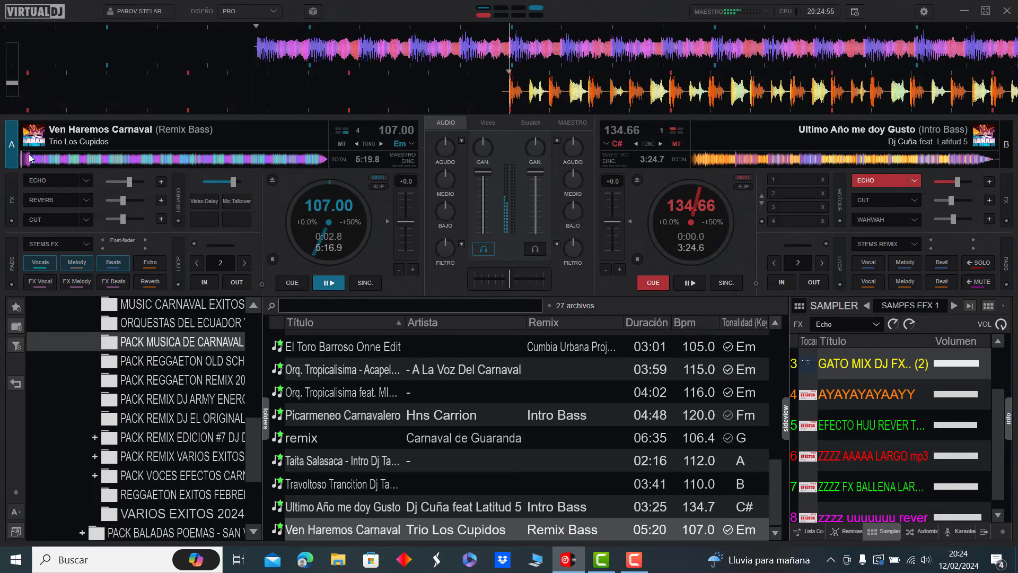
{"action": "left_click", "coordinate": [82, 178]}
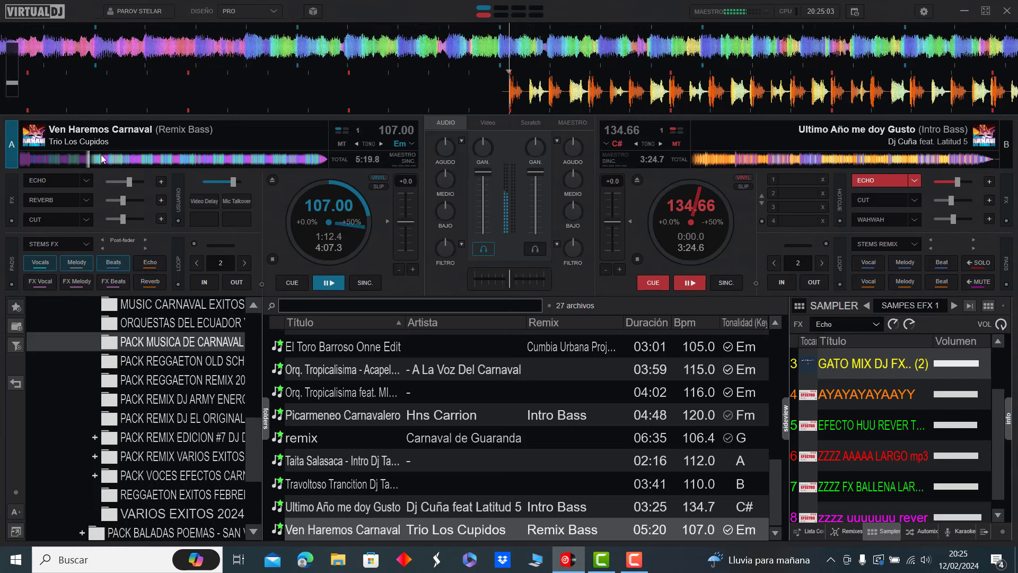
{"action": "left_click", "coordinate": [125, 159]}
{"action": "left_click", "coordinate": [140, 158]}
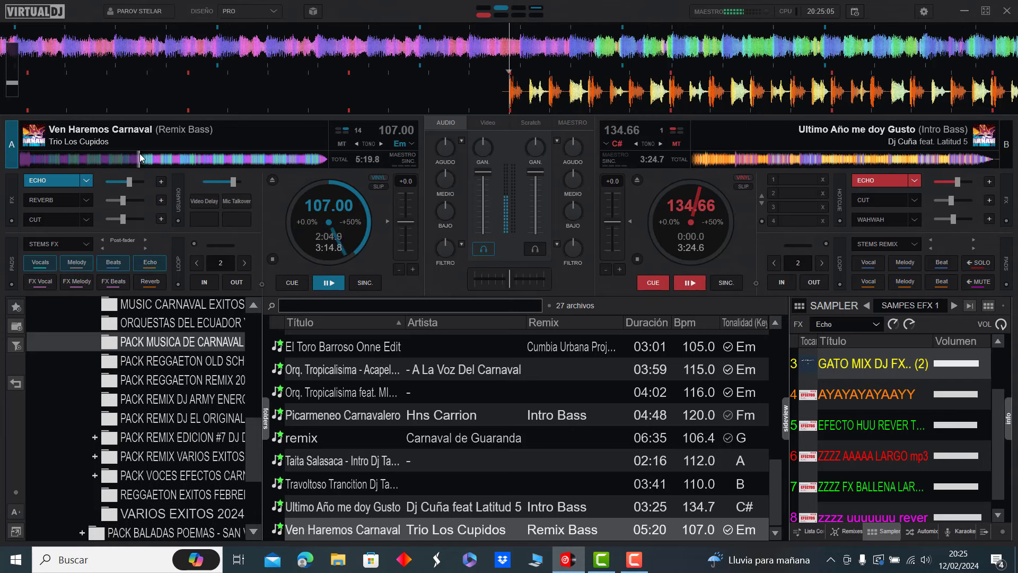
{"action": "left_click", "coordinate": [181, 158]}
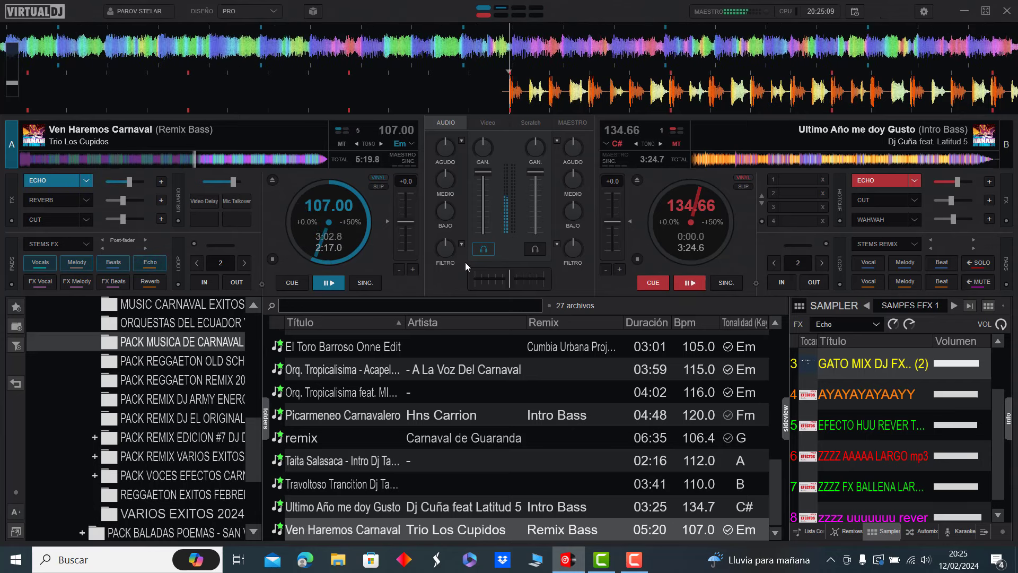
{"action": "left_click_drag", "start_coordinate": [445, 244], "coordinate": [453, 238]}
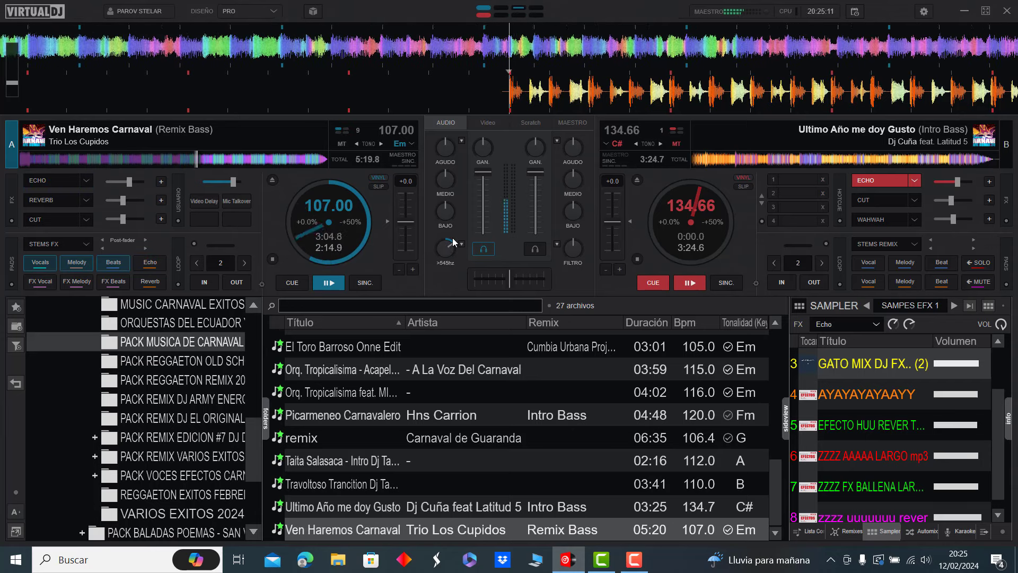